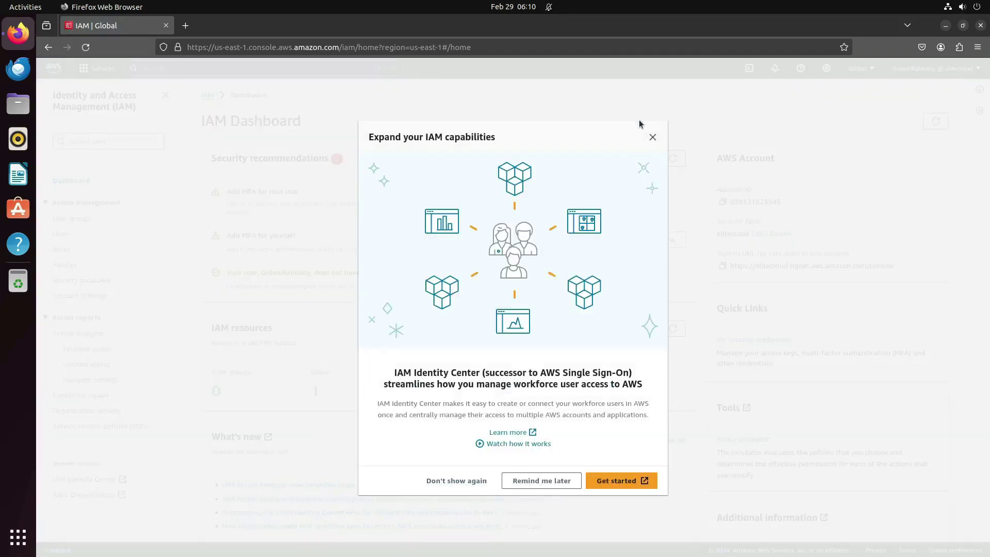
# Step: Start a new IAM role with EC2 as its trusted AWS service
pyautogui.click(652, 137)
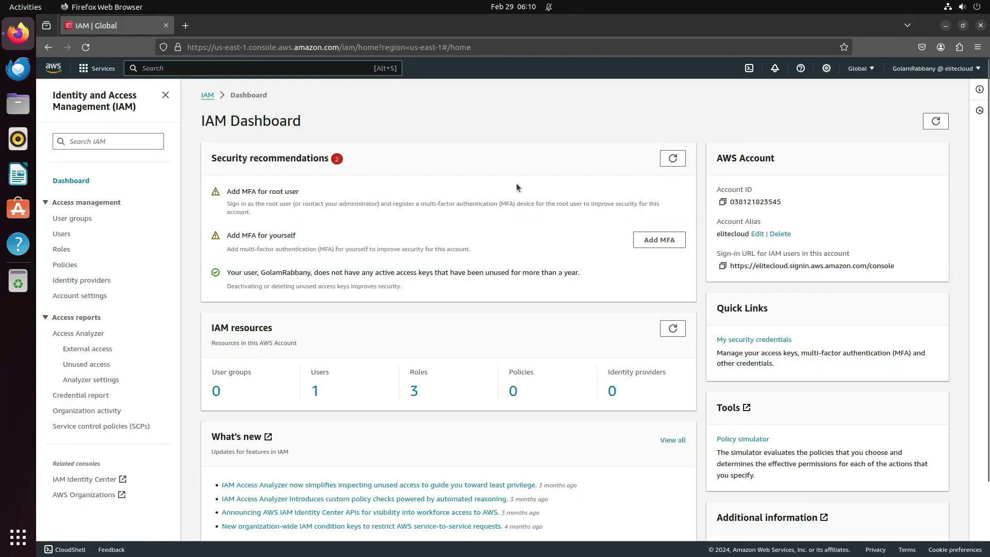
pyautogui.click(61, 249)
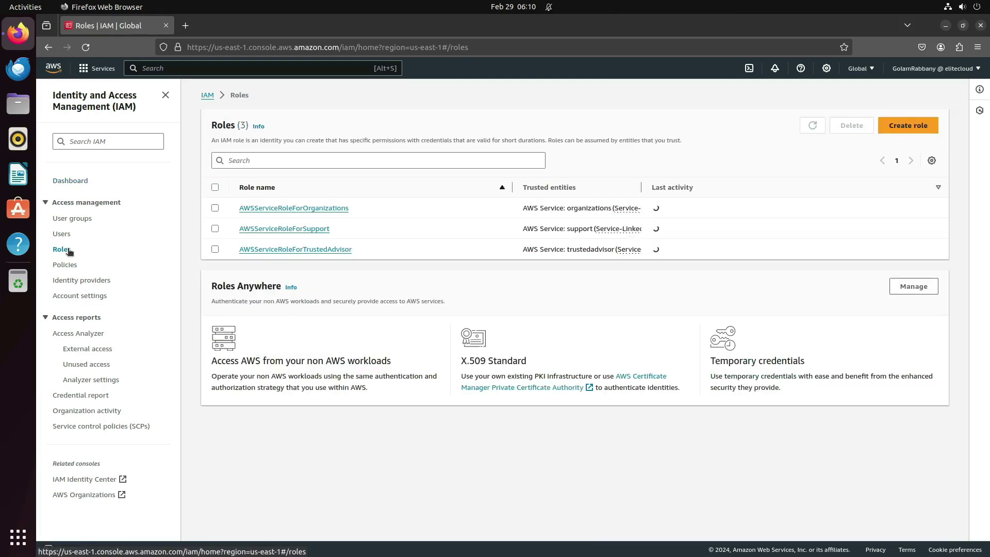
pyautogui.click(920, 130)
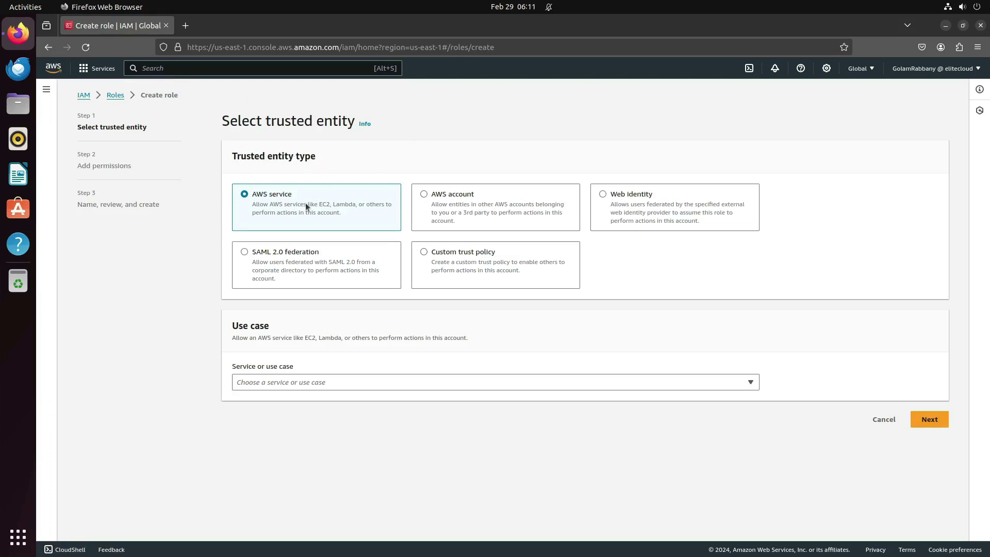
pyautogui.click(299, 382)
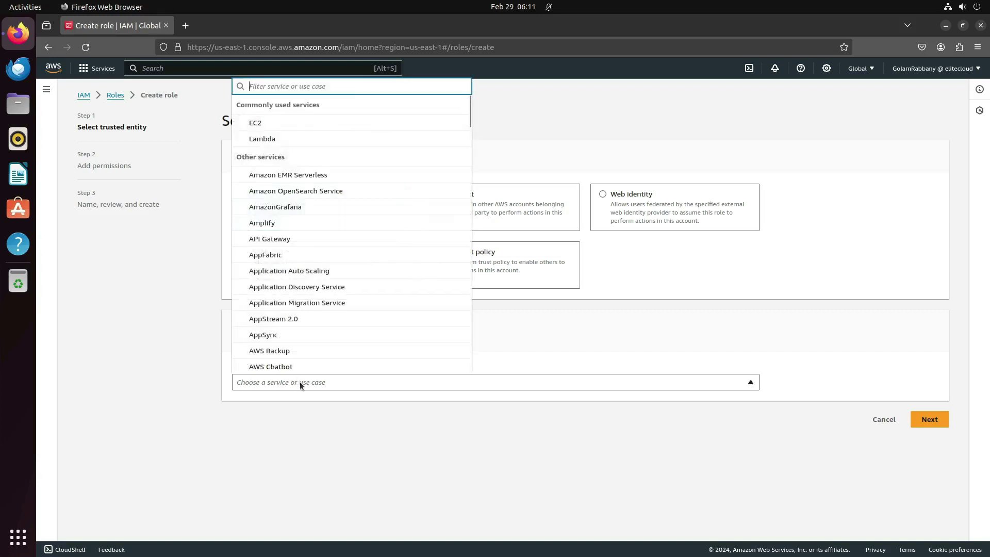
pyautogui.click(351, 123)
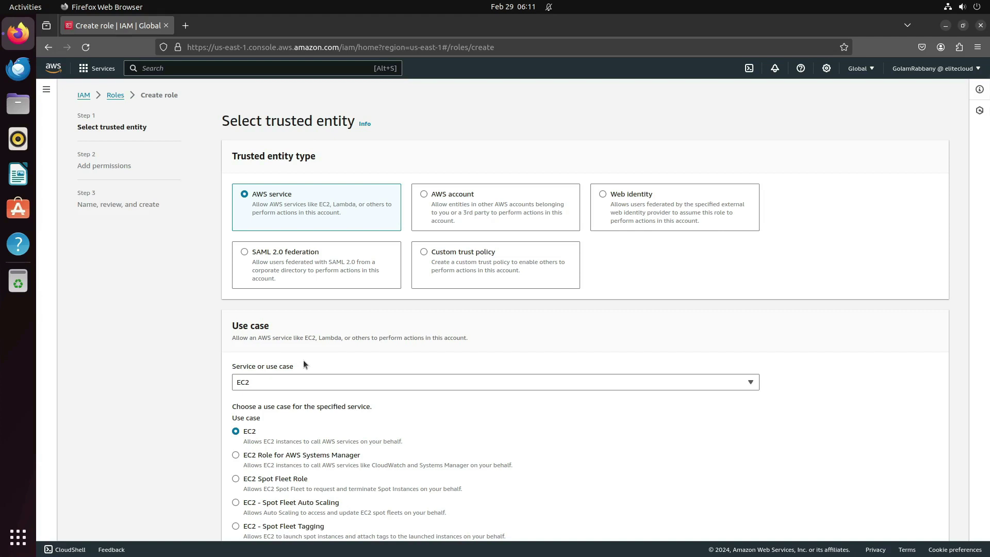
pyautogui.scroll(-3, 338, 365)
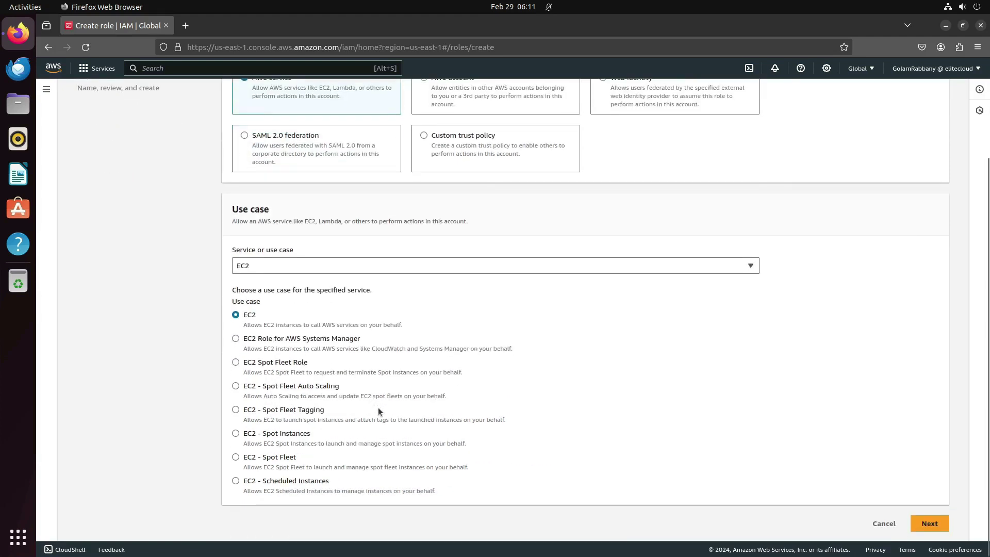
pyautogui.click(931, 525)
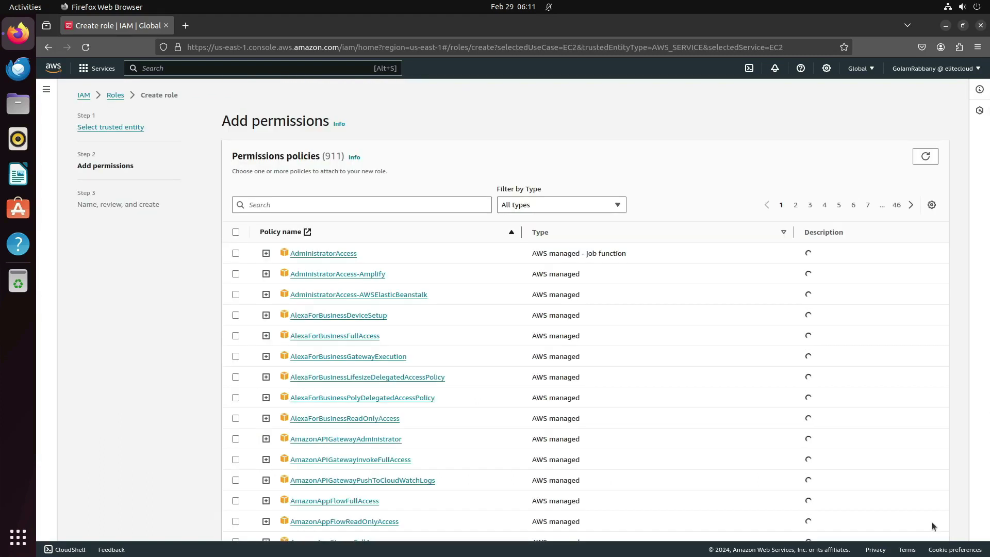
# Step: Search for and attach the AmazonS3ReadOnlyAccess policy to the role
pyautogui.click(374, 199)
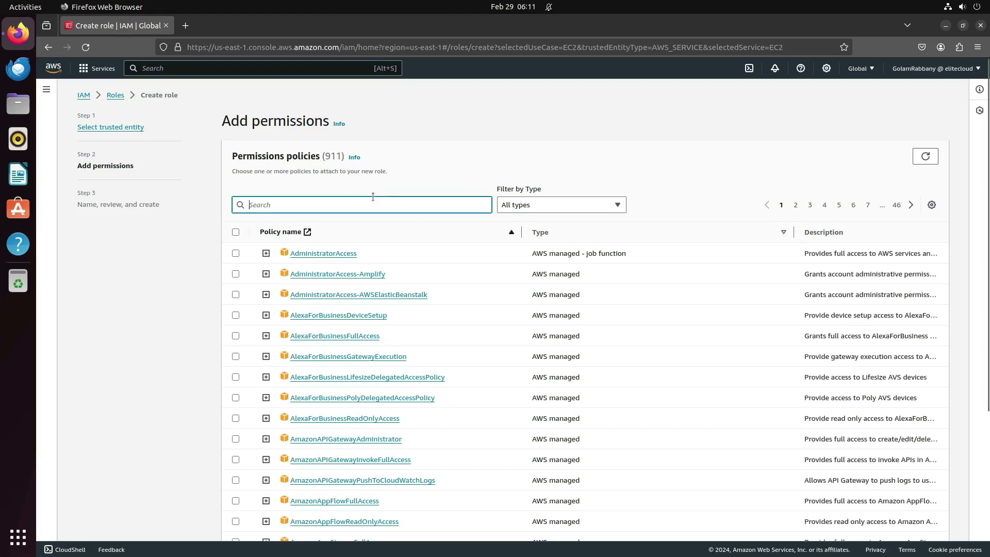
pyautogui.write('ama')
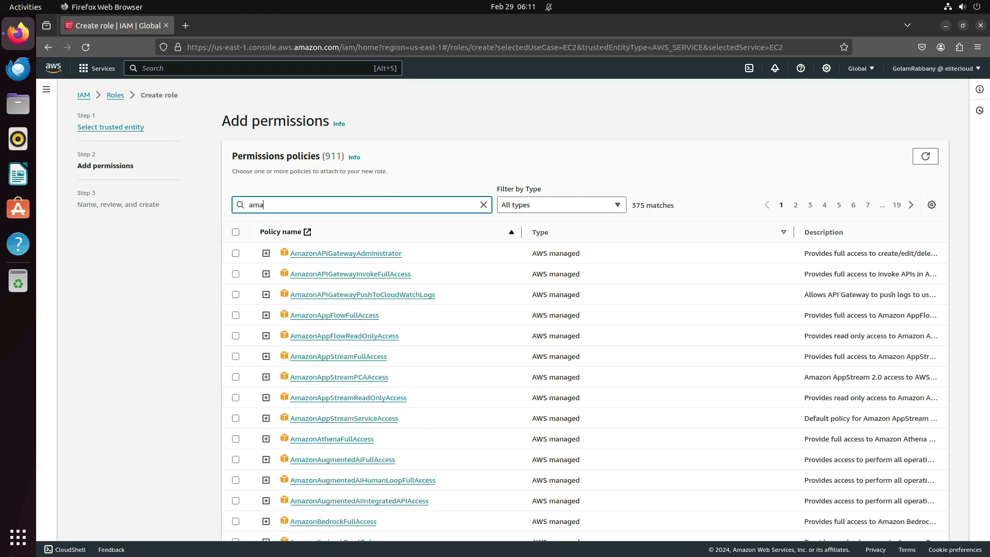
pyautogui.write('zons3')
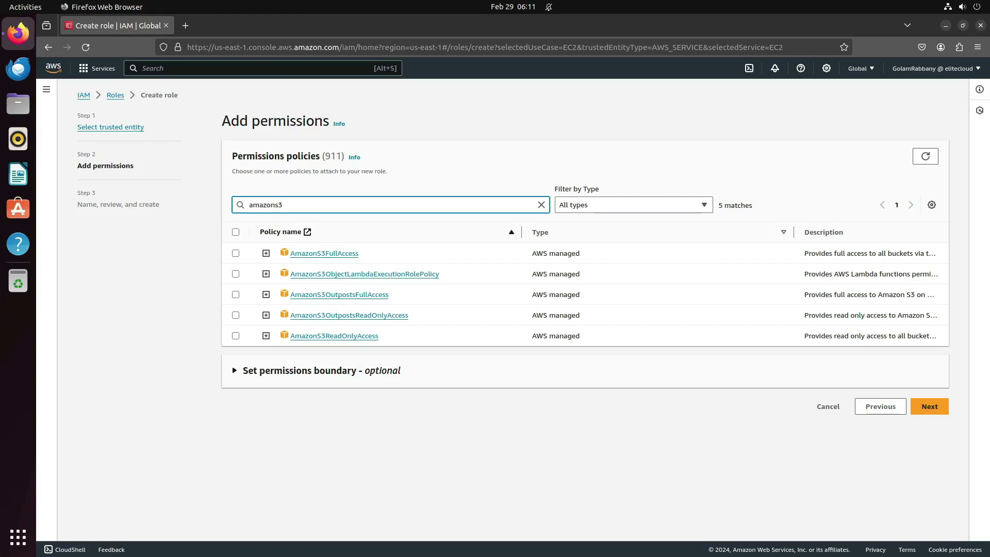
pyautogui.write('rea')
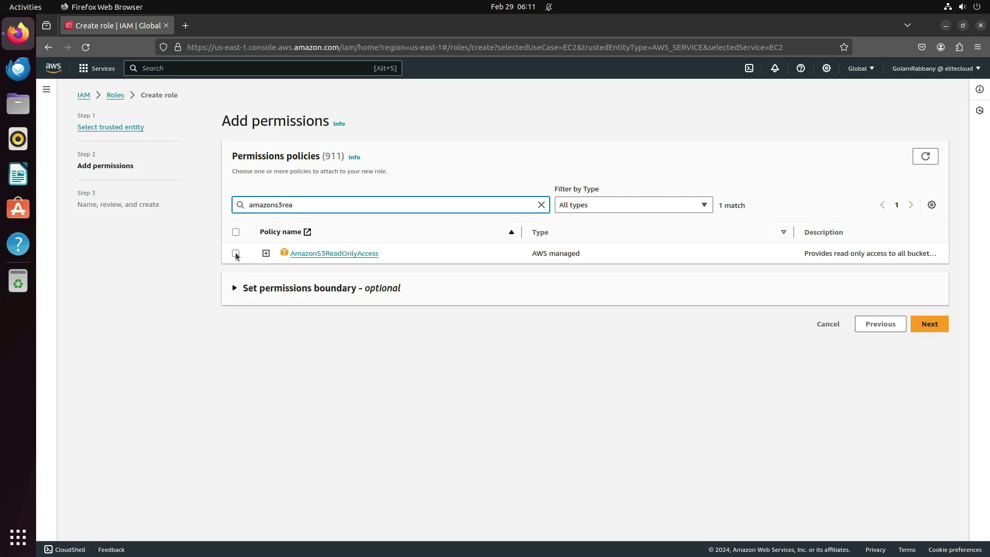
pyautogui.click(236, 254)
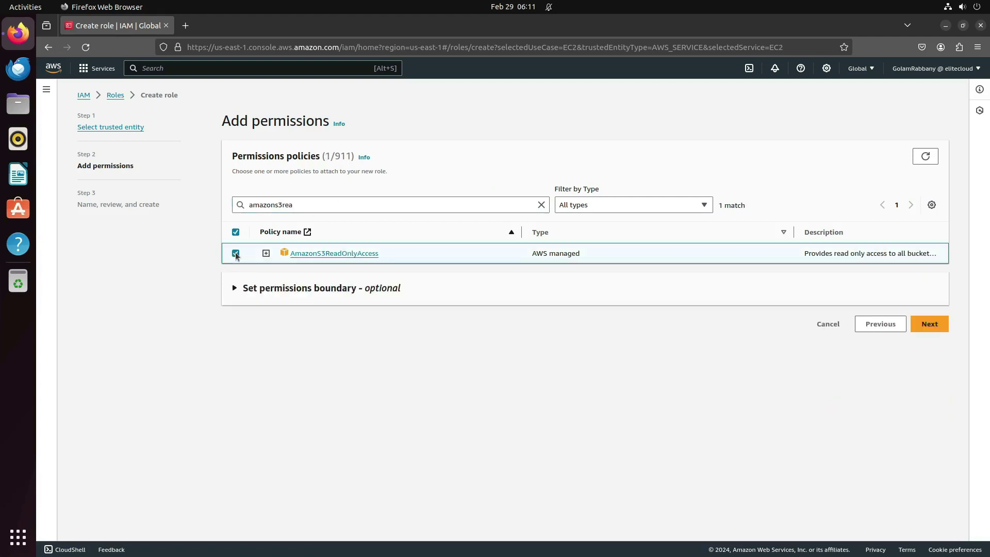
pyautogui.click(931, 324)
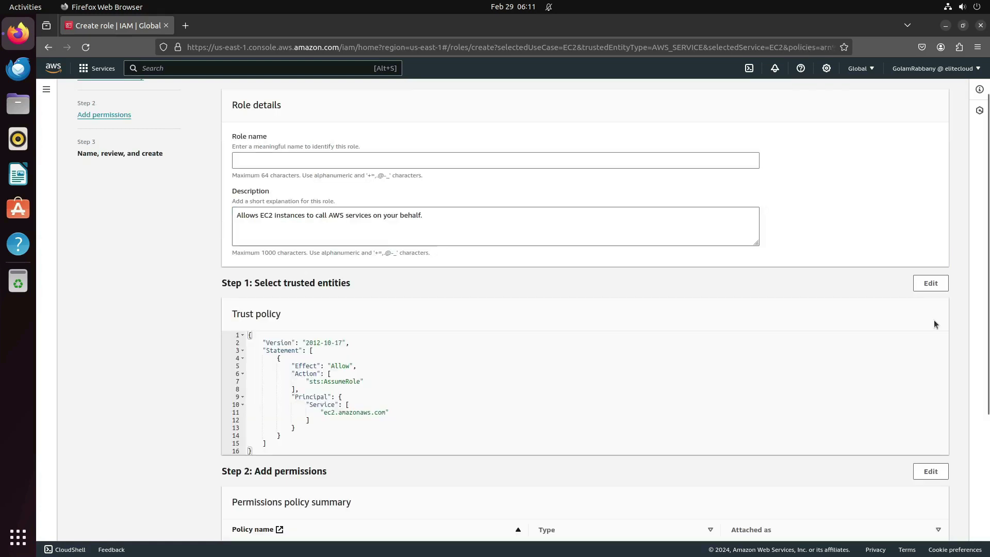
# Step: Name the role S3ReadOnlyAccessEC2 and create it
pyautogui.click(330, 155)
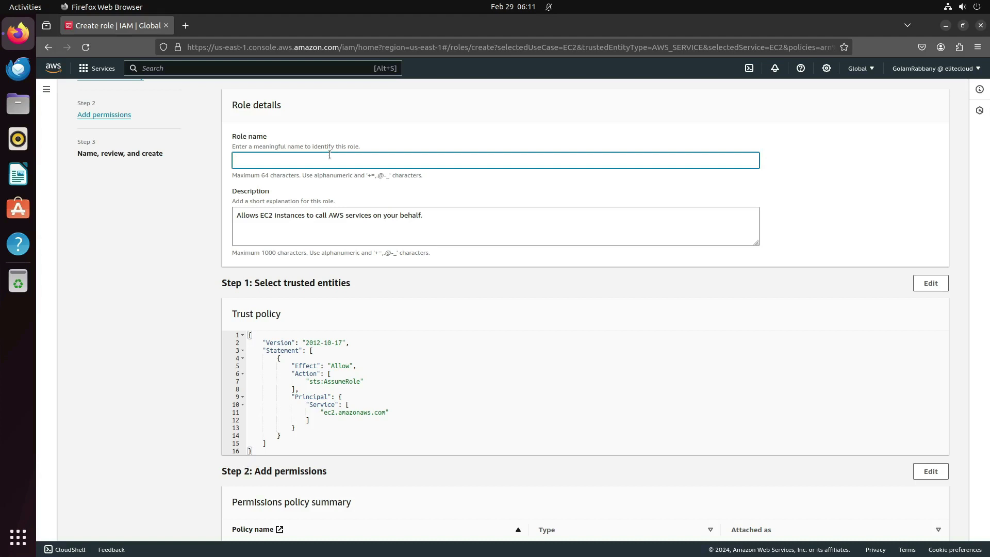
pyautogui.write('S3ReadOnly')
pyautogui.write('AccessEC2')
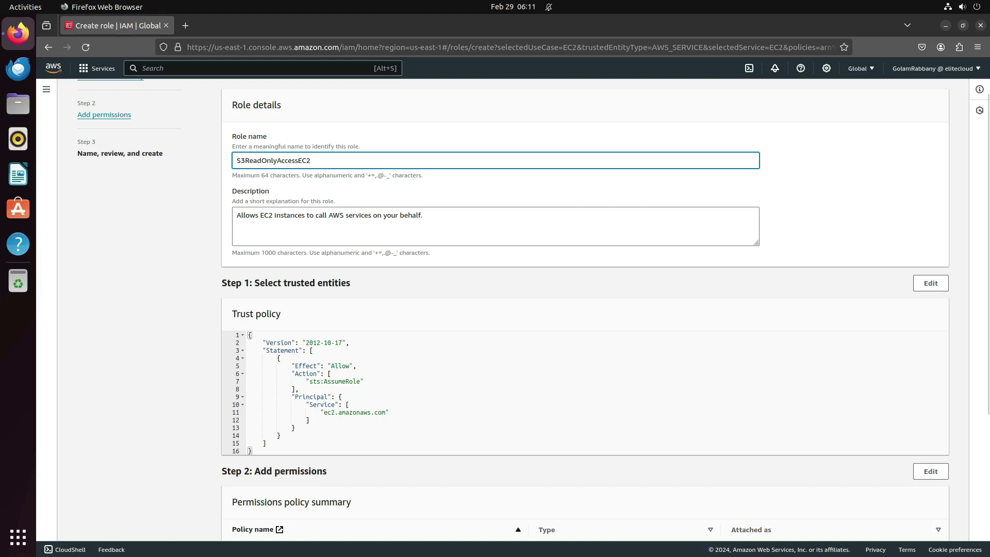
pyautogui.scroll(-1, 515, 401)
pyautogui.scroll(-3, 515, 402)
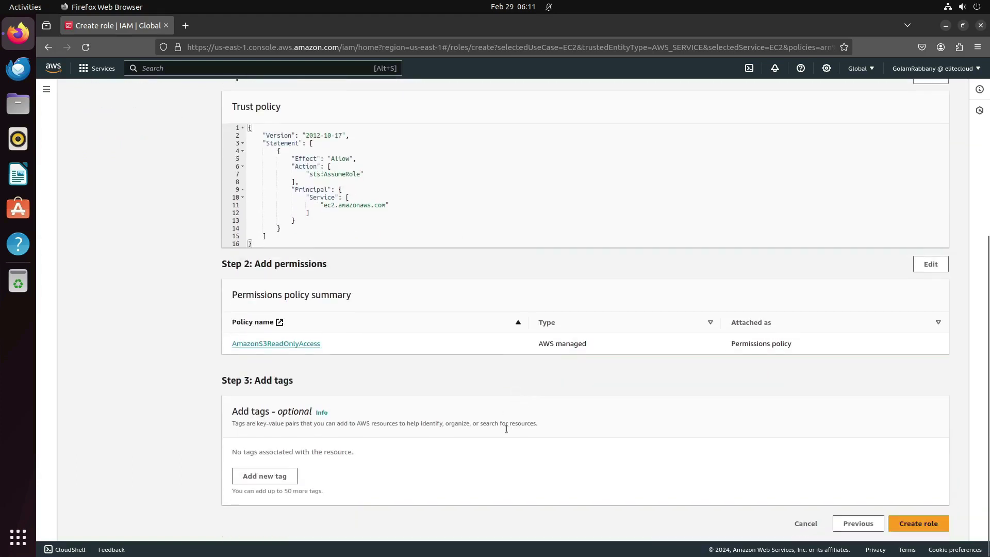
pyautogui.click(929, 523)
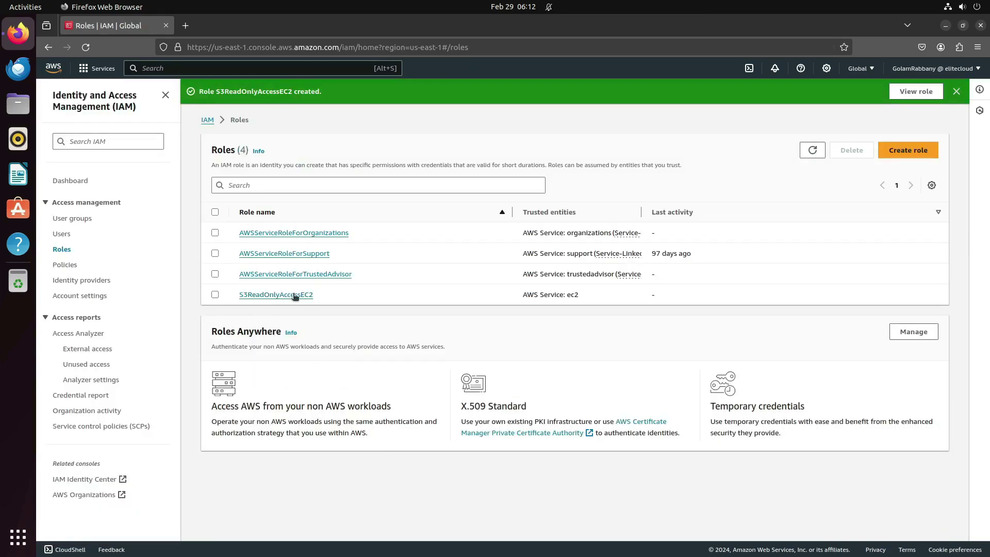
# Step: Confirm S3ReadOnlyAccessEC2 has AmazonS3ReadOnlyAccess attached, then go to EC2
pyautogui.click(284, 294)
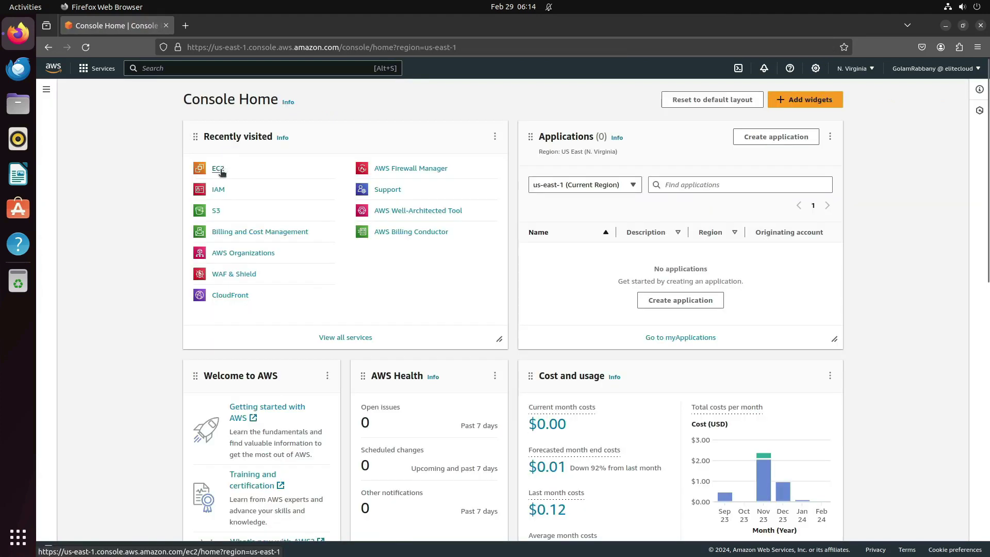
pyautogui.click(218, 169)
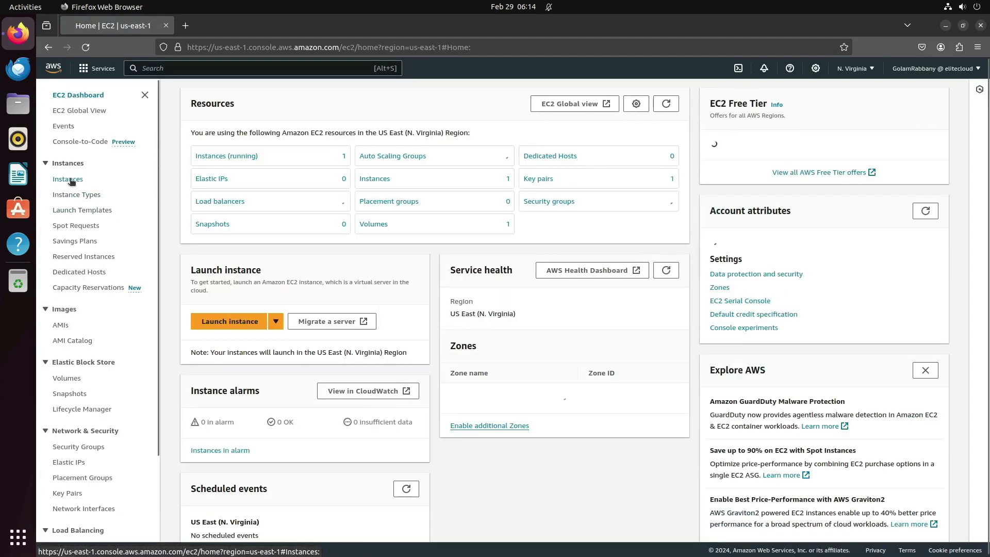
# Step: Change the webserver instance's IAM role to S3ReadOnlyAccessEC2
pyautogui.click(68, 179)
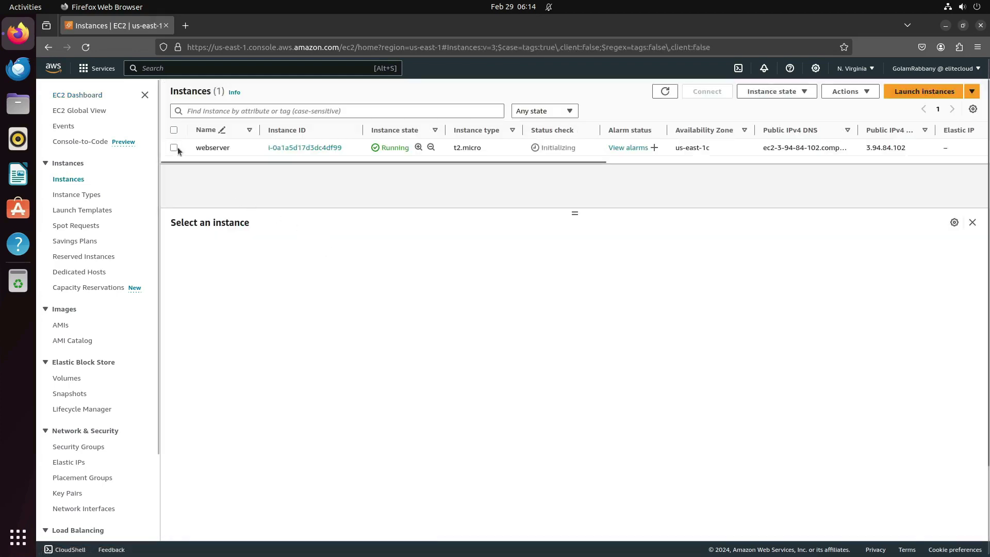
pyautogui.click(174, 148)
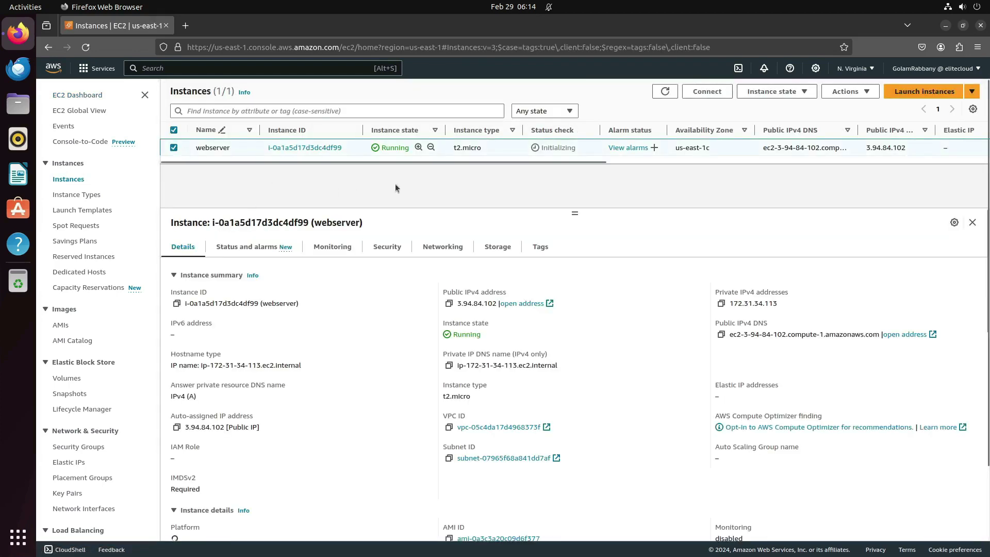
pyautogui.click(843, 95)
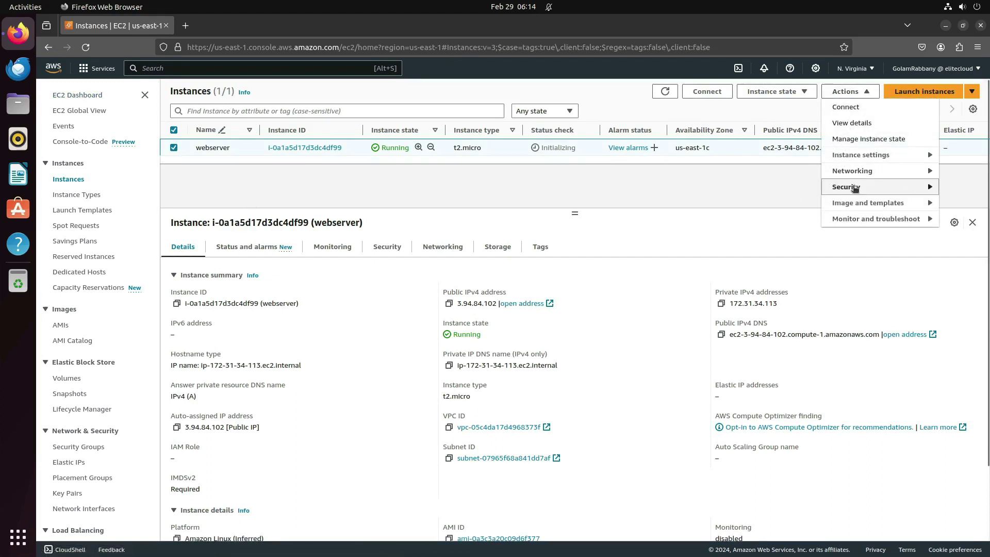
pyautogui.moveTo(846, 186)
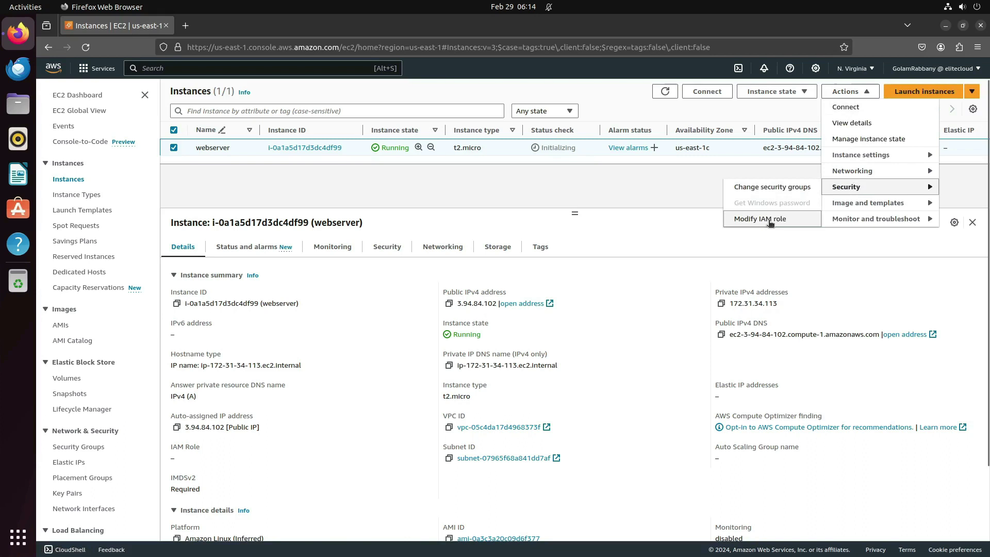
pyautogui.click(768, 223)
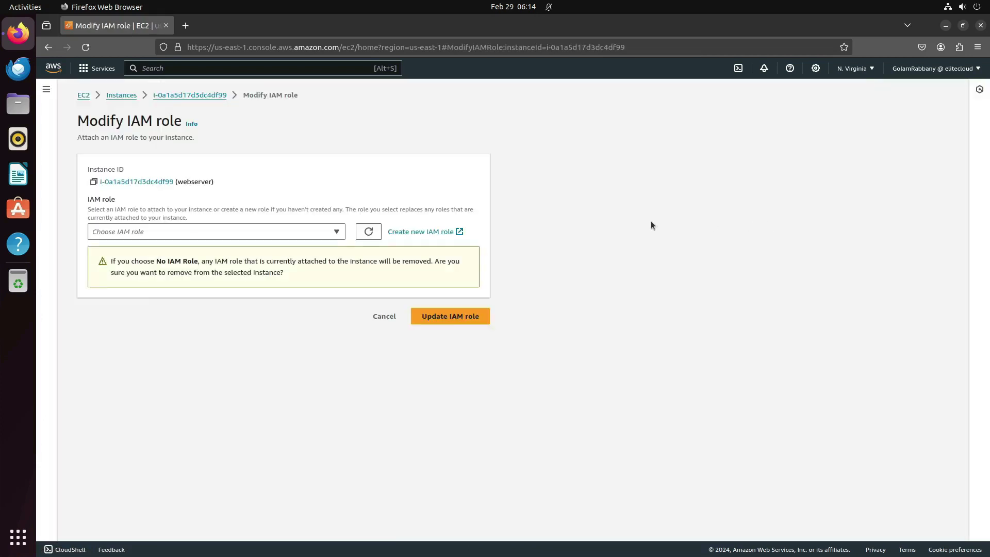
pyautogui.click(322, 233)
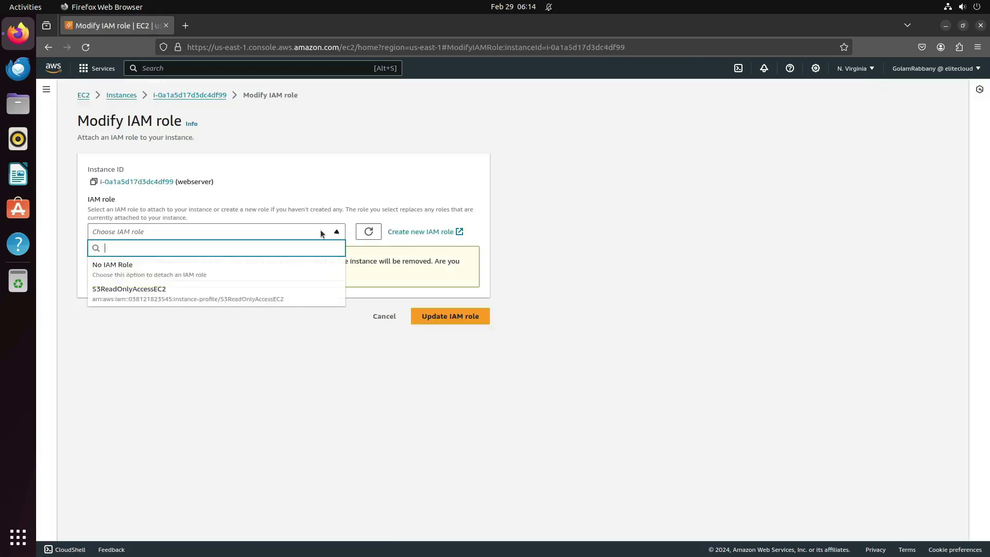
pyautogui.click(302, 297)
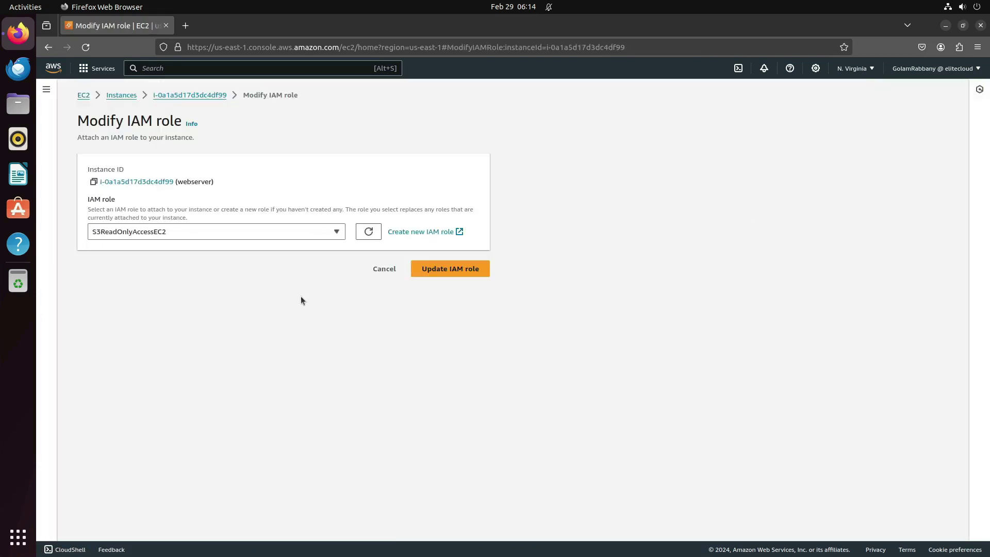
pyautogui.click(469, 273)
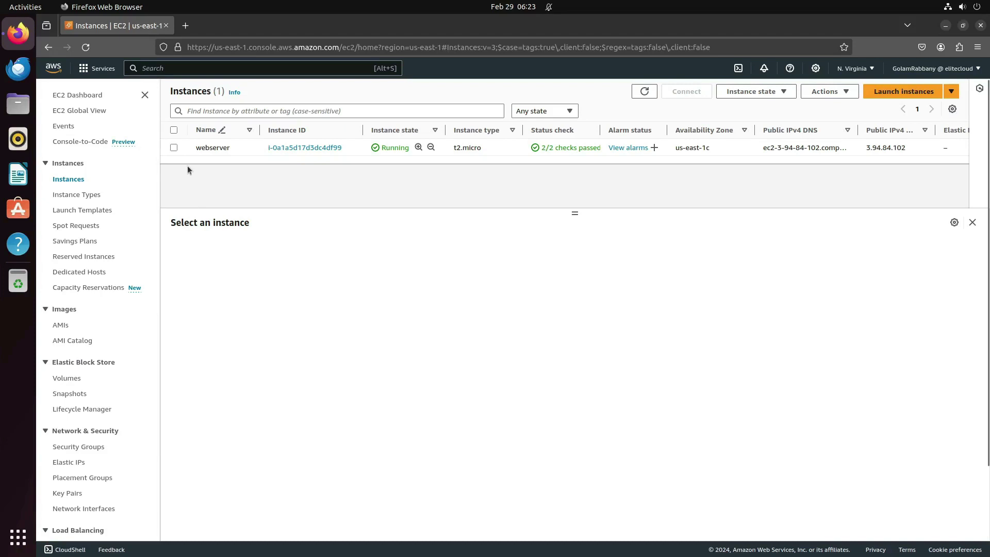
# Step: Connect to the webserver instance through EC2 Instance Connect
pyautogui.click(174, 147)
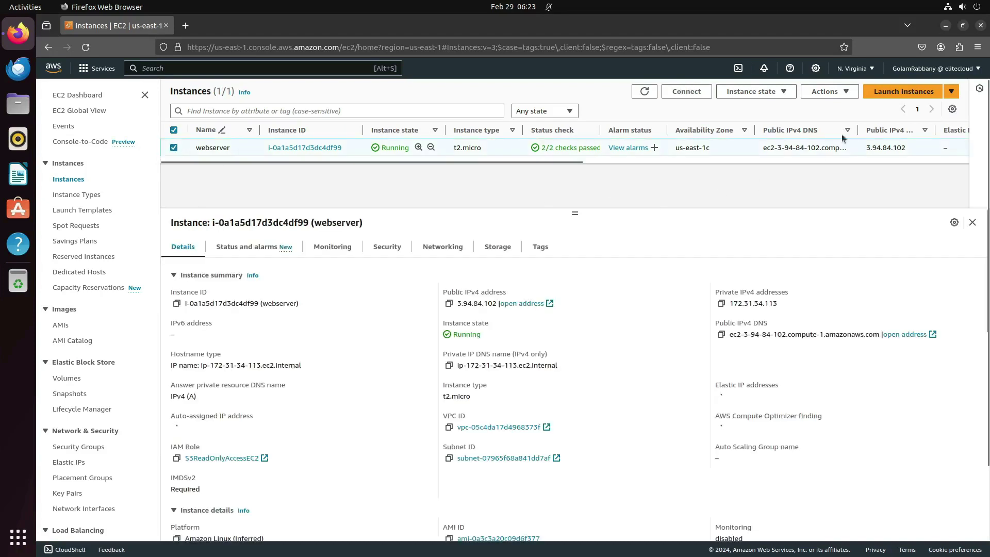
pyautogui.click(686, 91)
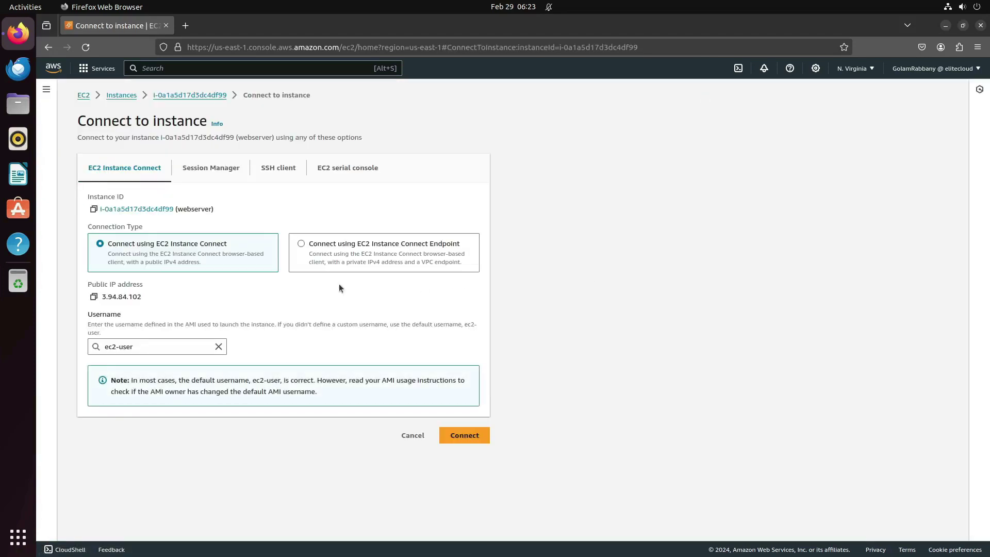
pyautogui.click(473, 434)
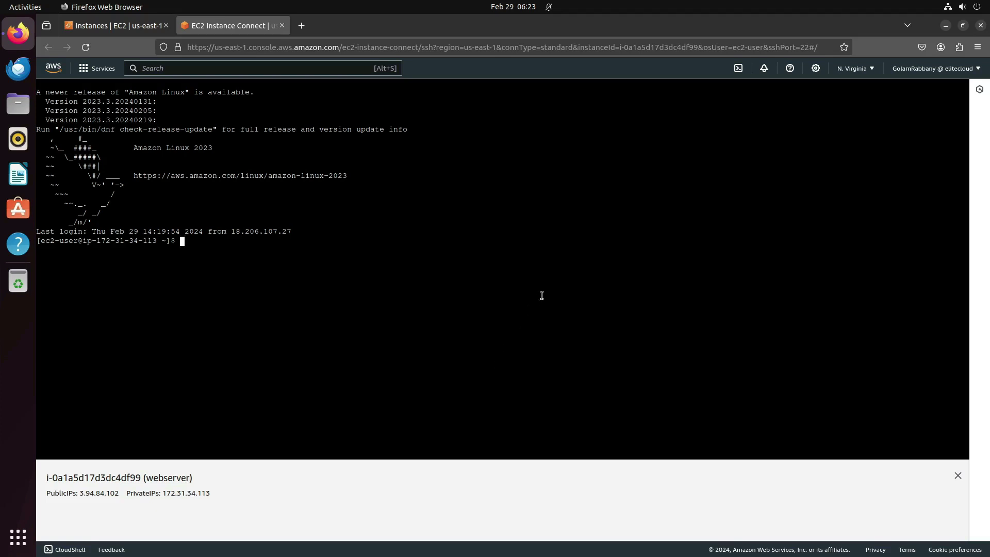
pyautogui.write('aws s3')
pyautogui.write(' ls')
# Step: Run 'aws s3 ls' to list eliteclouds3, then switch to a second console tab
pyautogui.press('Return')
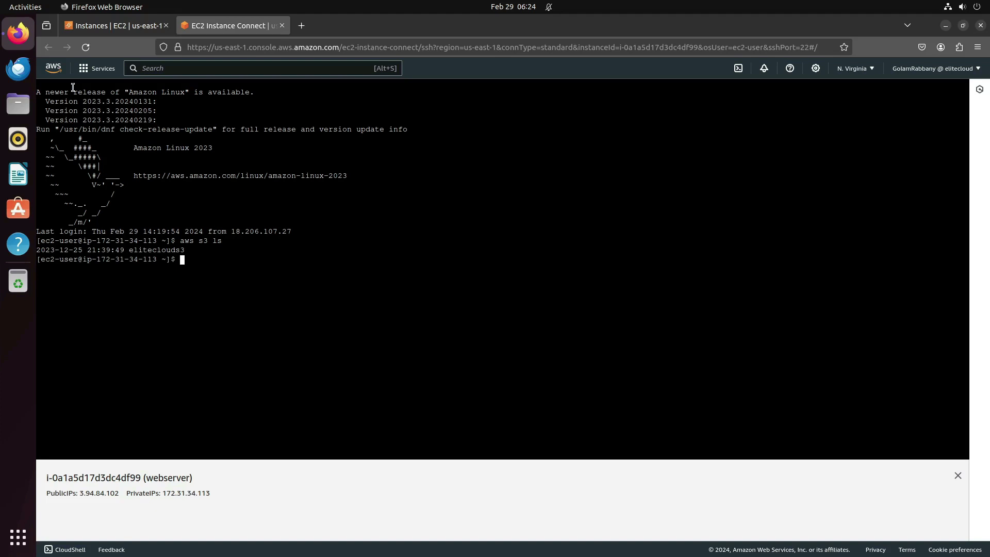
pyautogui.middleClick(54, 69)
pyautogui.click(339, 24)
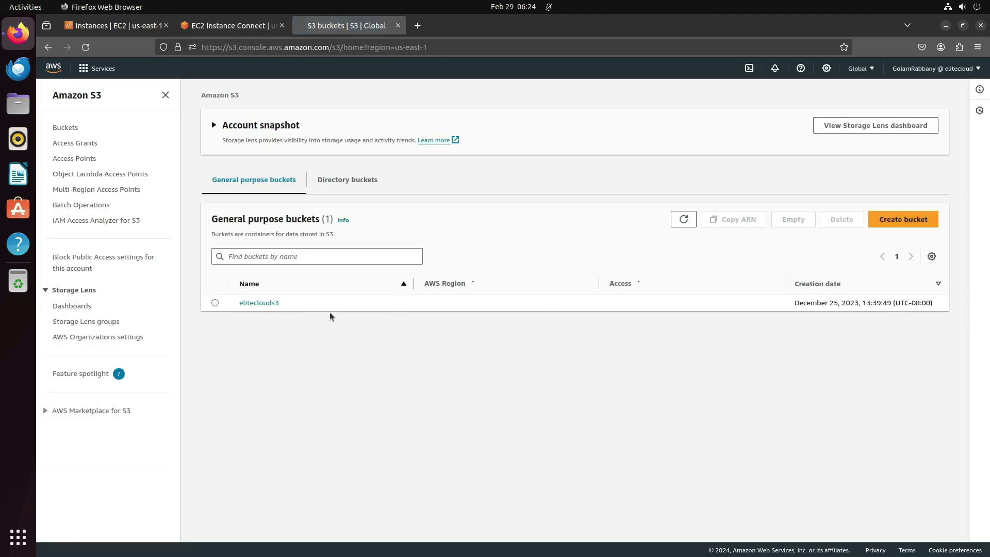
# Step: View eliteclouds3's objects (image.jpg, index.html, style.css), then return to the terminal tab
pyautogui.click(251, 345)
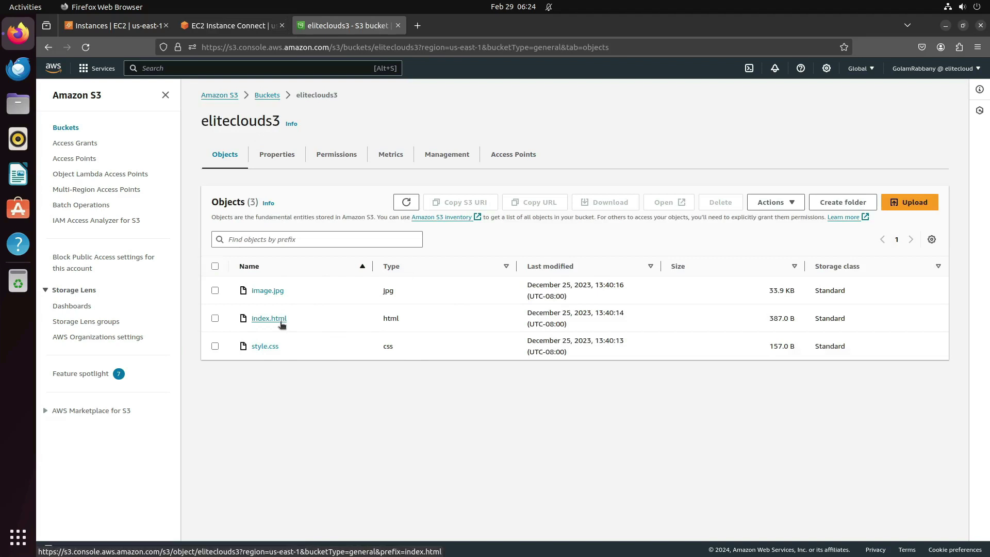
pyautogui.click(236, 26)
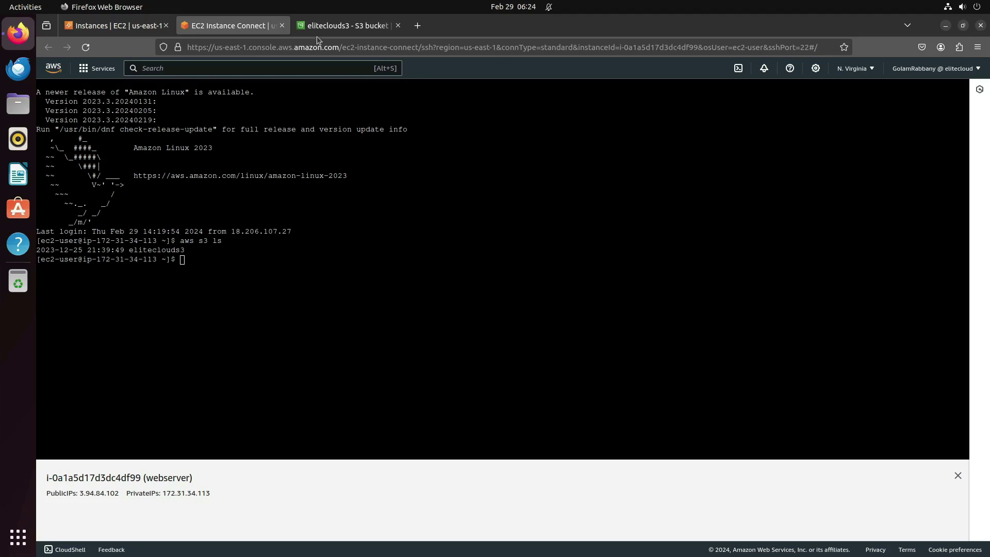
# Step: Run 'aws s3 cp s3://eliteclouds3/index.html .' and verify index.html with ls
pyautogui.click(348, 295)
pyautogui.write('aws s3')
pyautogui.write(' cp ')
pyautogui.write('s3')
pyautogui.write('://')
pyautogui.write('eliteclouds')
pyautogui.write('3/index')
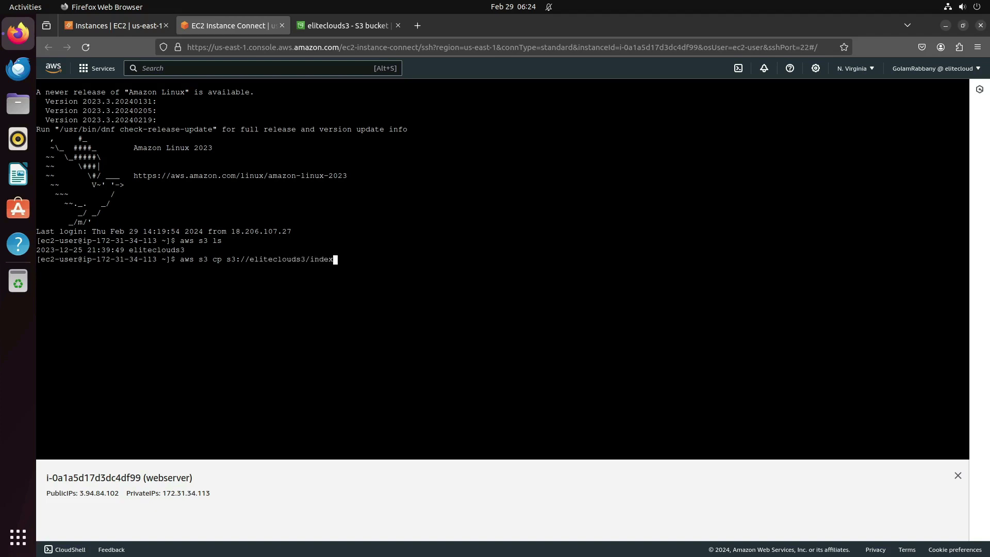
pyautogui.write('.html ')
pyautogui.write('.')
pyautogui.press('Return')
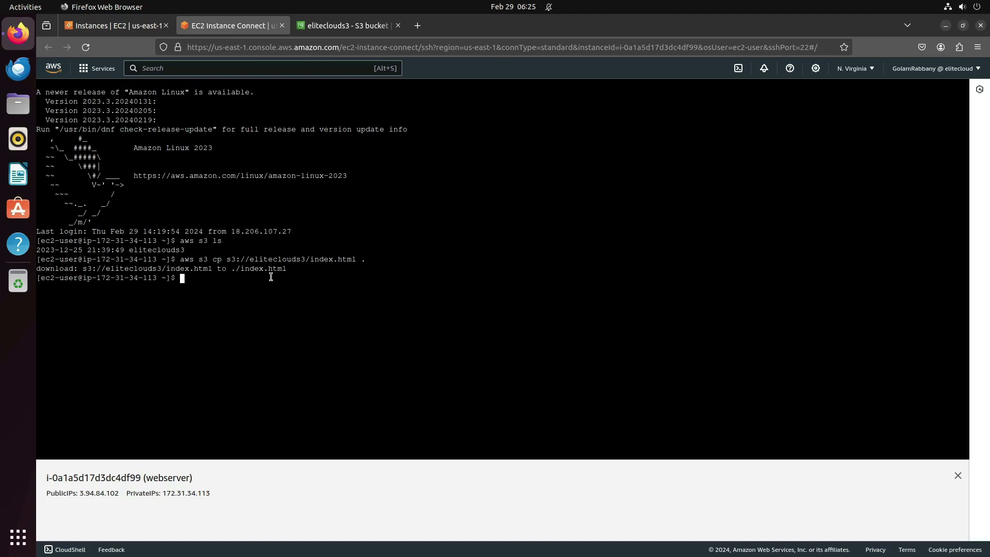
pyautogui.write('ls')
pyautogui.press('Return')
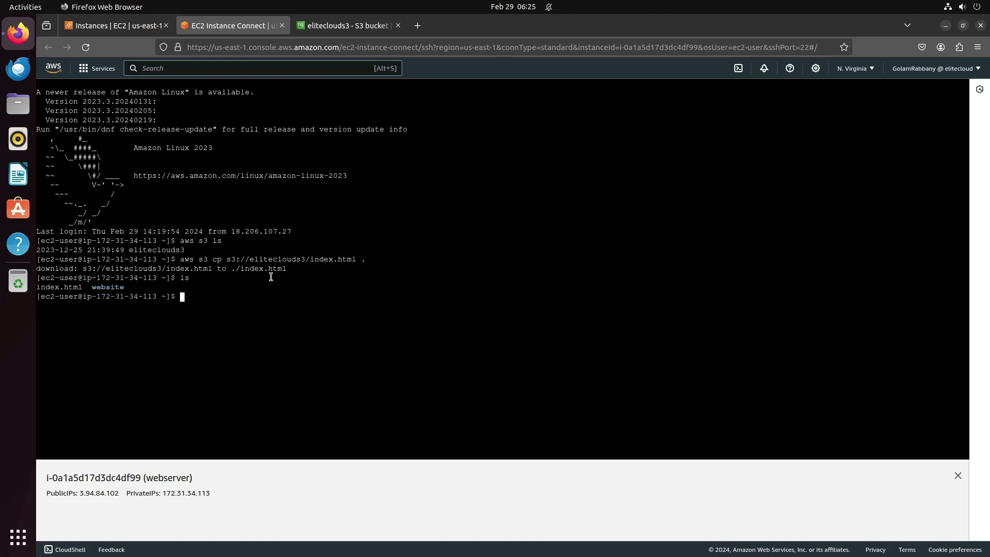
pyautogui.write('aws ')
pyautogui.write('s3')
pyautogui.write(' cp ')
pyautogui.write('in')
pyautogui.write('dex.hml ')
pyautogui.write('s')
pyautogui.write('3://')
pyautogui.write('elitecloud')
pyautogui.write('s3')
# Step: Upload index.html to s3://eliteclouds3, fixing the mistyped file name and rerunning
pyautogui.press('Return')
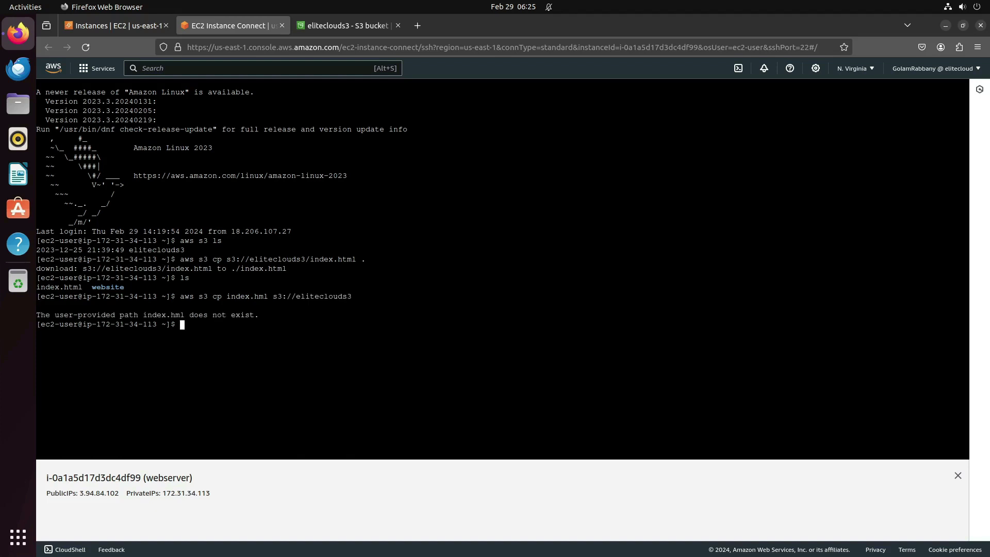
pyautogui.press('Up')
pyautogui.press('Left')
pyautogui.press('Left')
pyautogui.press('Left')
pyautogui.press('Left')
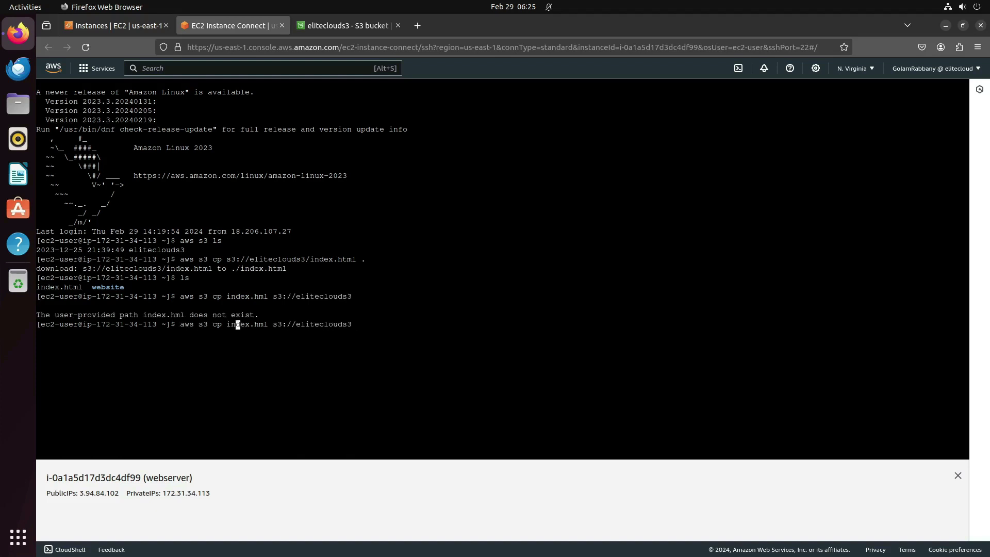
pyautogui.press('Right')
pyautogui.press('Right')
pyautogui.press('Right')
pyautogui.write('t')
pyautogui.press('Return')
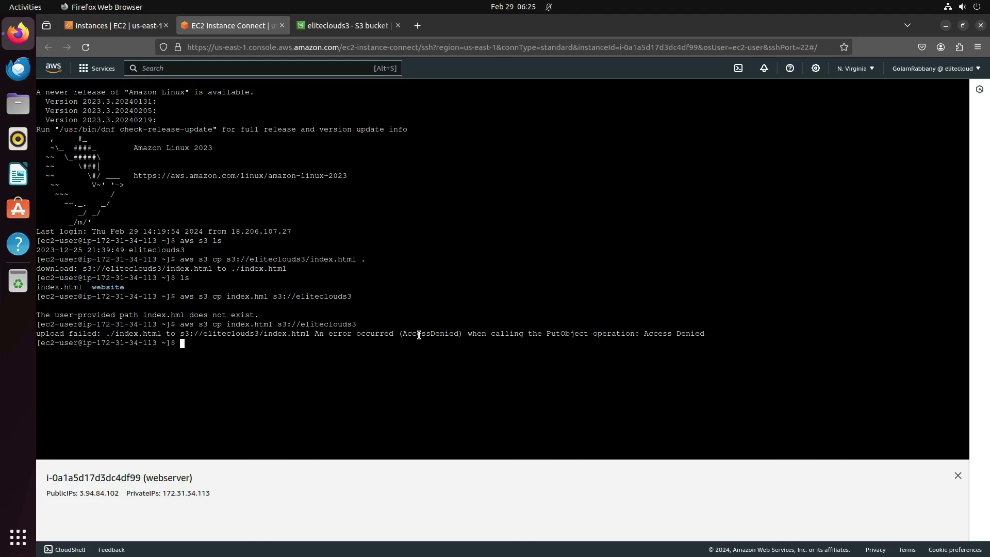
# Step: Highlight AccessDenied and PutObject in the upload error message
pyautogui.moveTo(401, 334); pyautogui.dragTo(456, 333)
pyautogui.click(544, 333)
pyautogui.moveTo(546, 334); pyautogui.dragTo(585, 338)
# Step: Open the S3ReadOnlyAccessEC2 role from IAM Roles in a new tab and show its Add permissions options
pyautogui.click(134, 23)
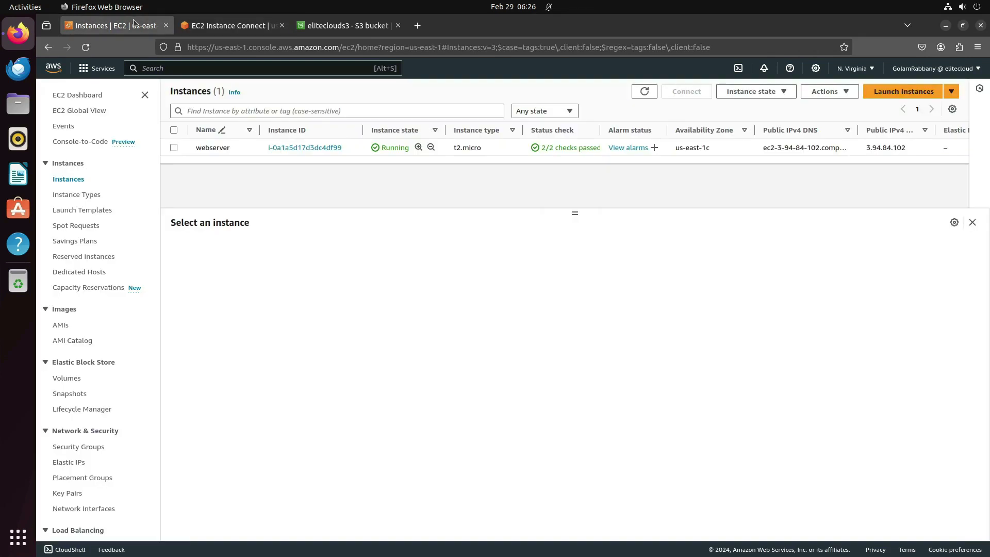
pyautogui.middleClick(56, 71)
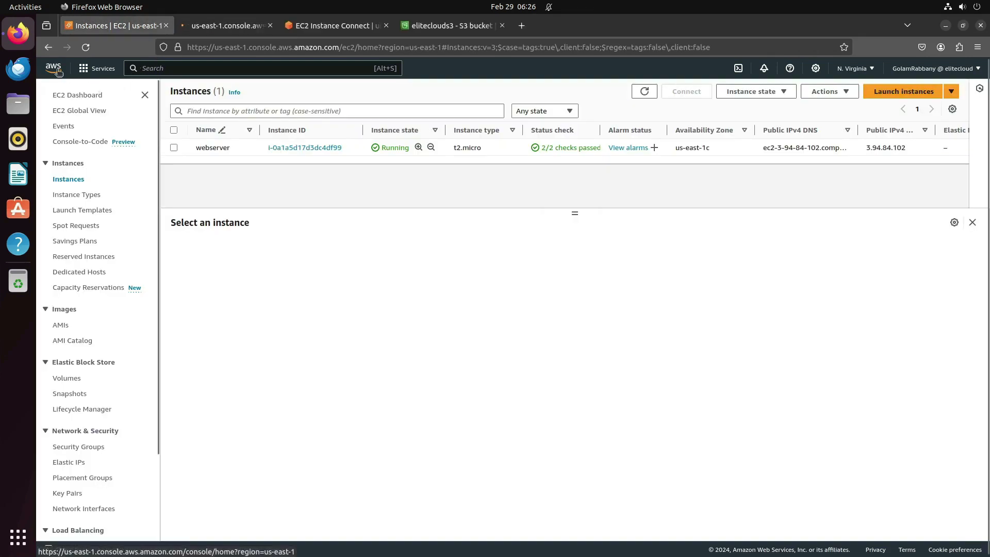
pyautogui.click(225, 31)
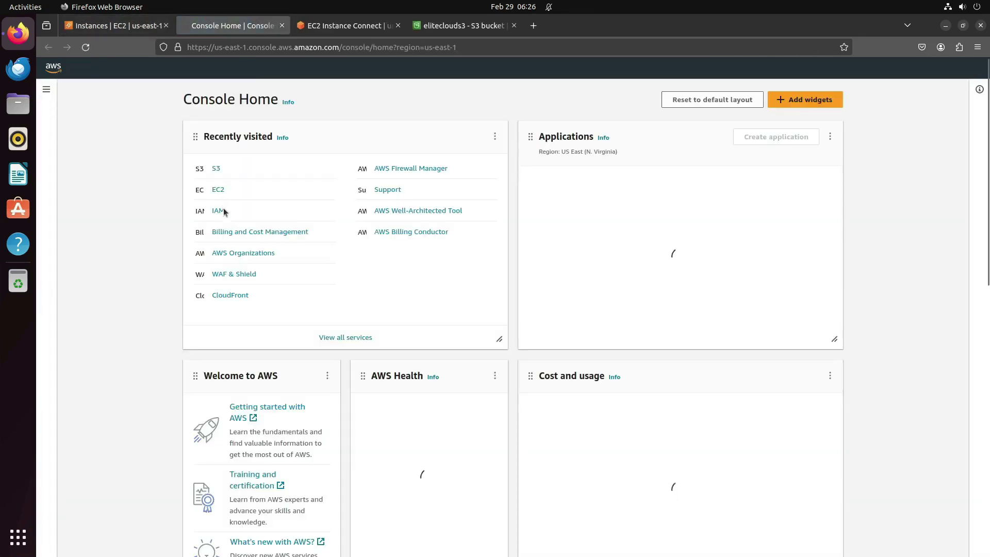
pyautogui.click(218, 211)
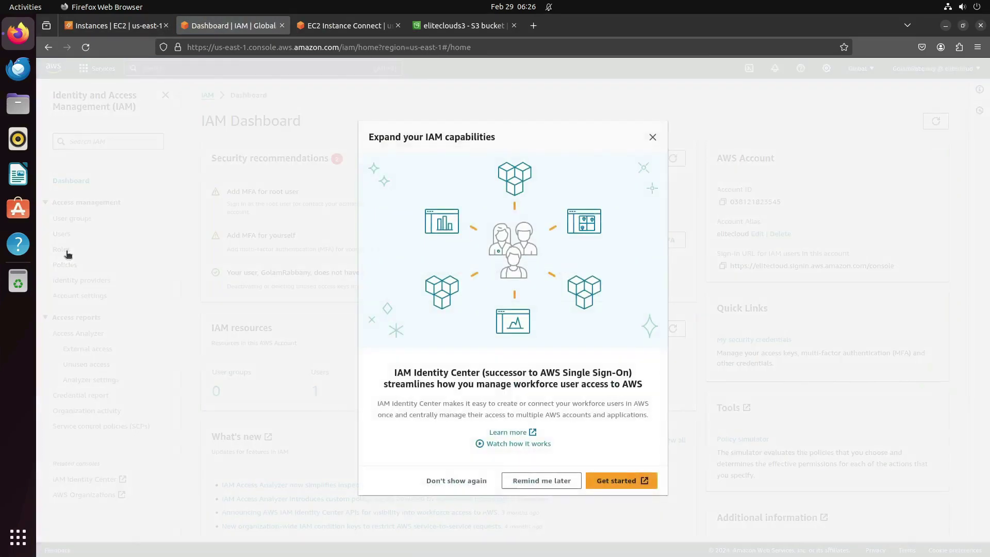
pyautogui.click(67, 252)
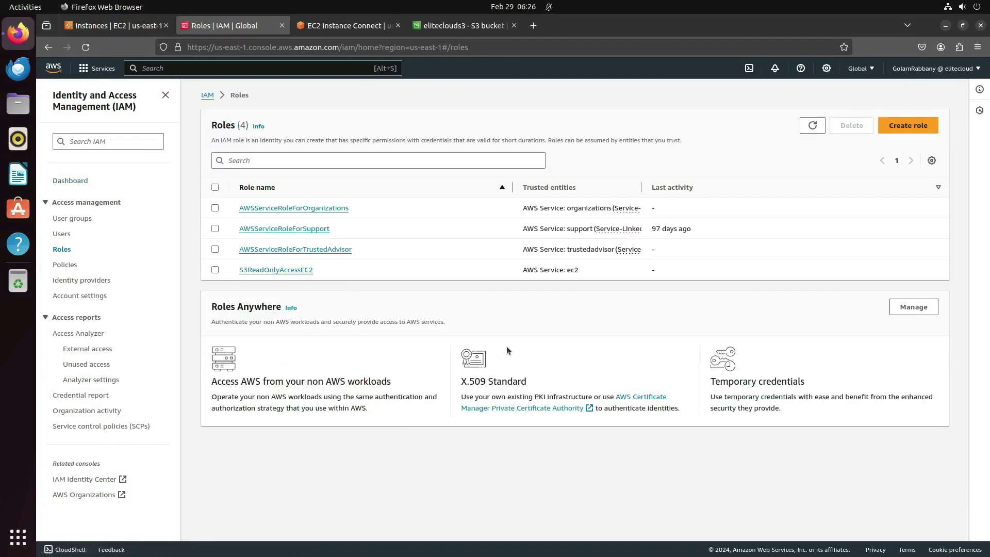
pyautogui.click(294, 272)
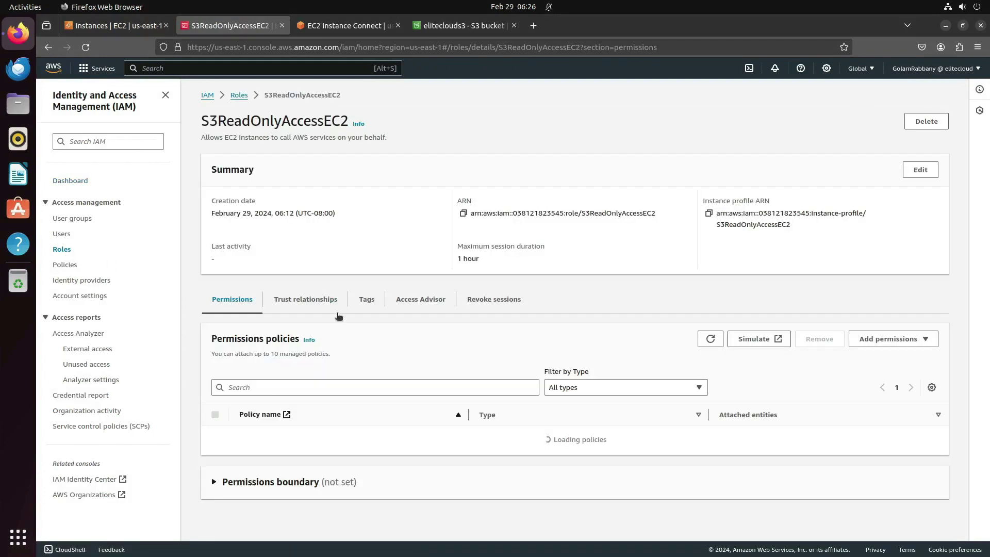
pyautogui.scroll(-2, 435, 385)
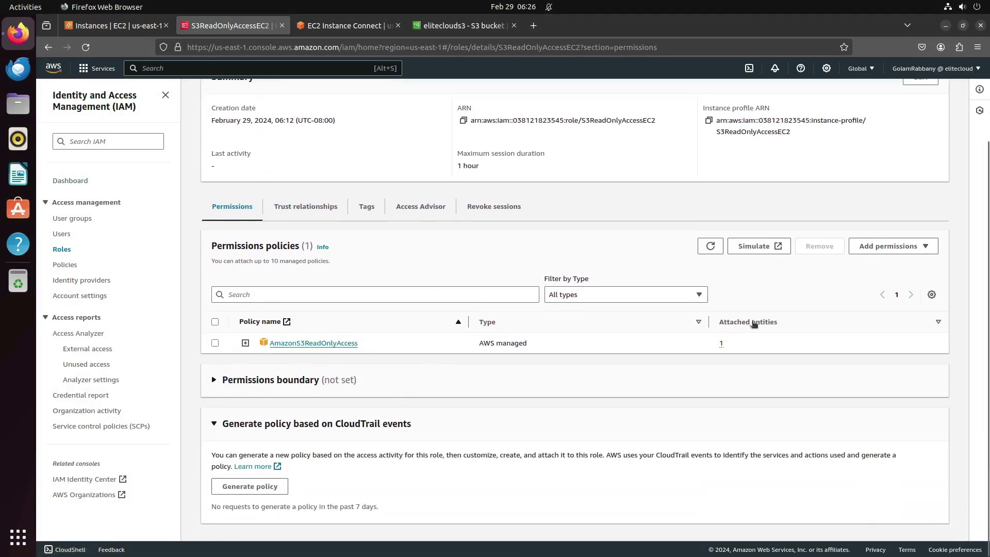
pyautogui.click(866, 248)
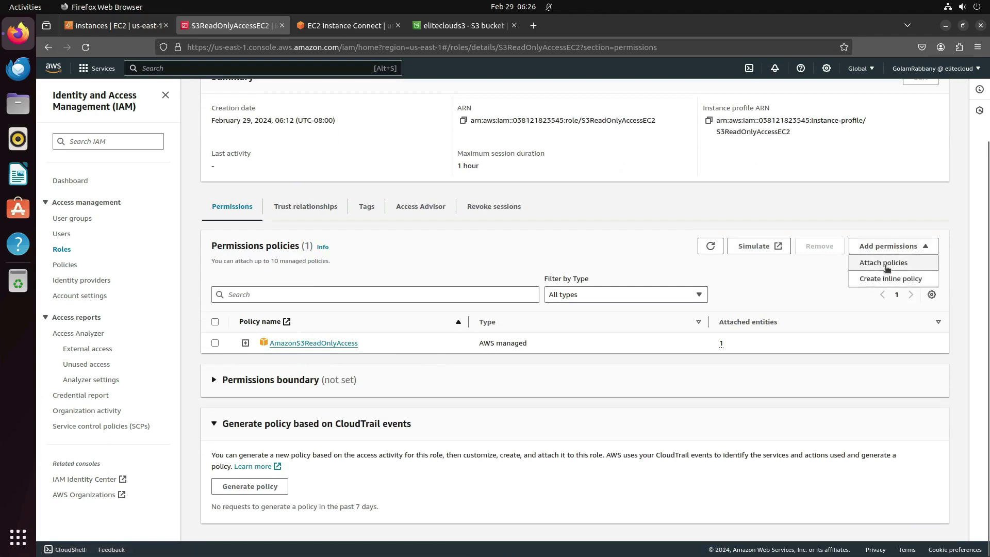
# Step: Search the policy list for 's3' and attach AmazonS3FullAccess to S3ReadOnlyAccessEC2
pyautogui.click(886, 263)
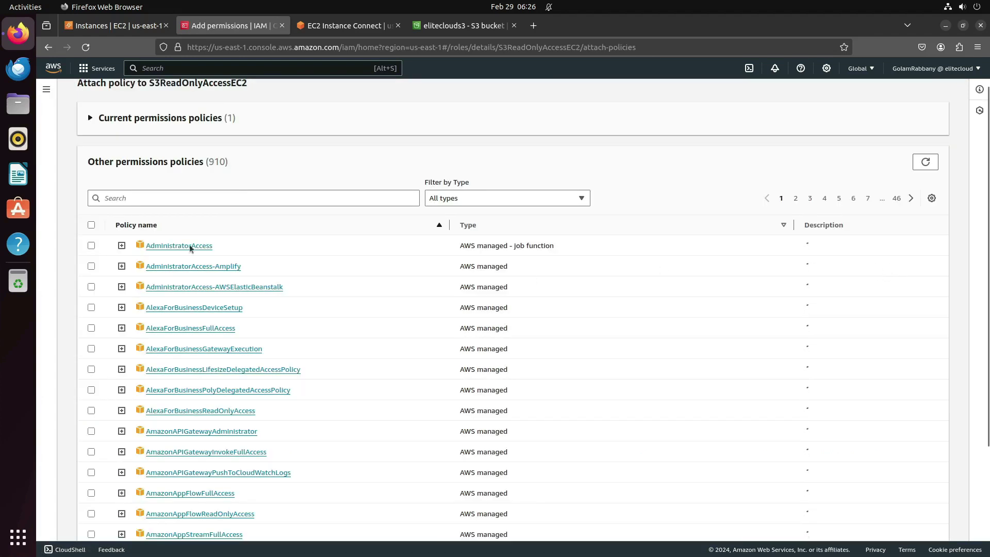
pyautogui.click(158, 198)
pyautogui.write('s3')
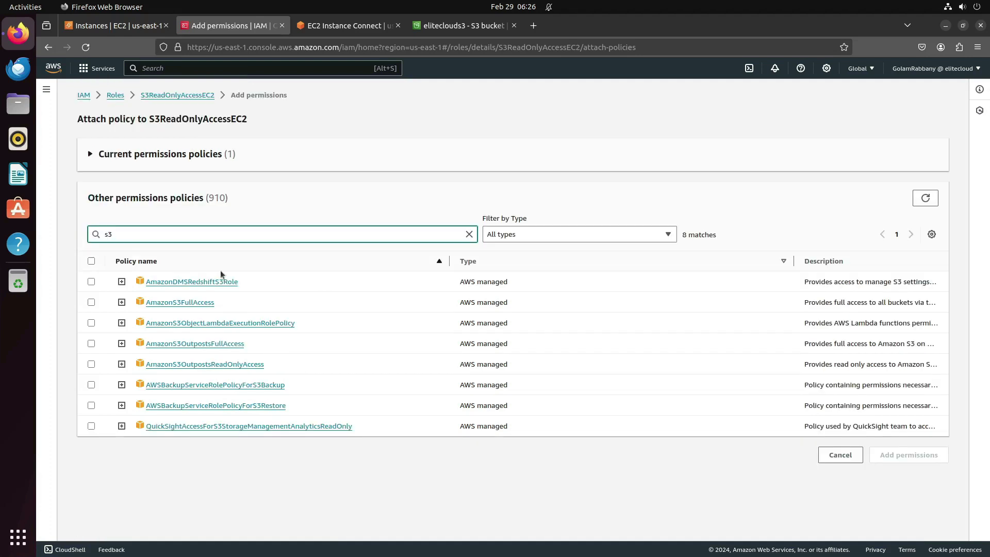
pyautogui.write('b')
pyautogui.press('BackSpace')
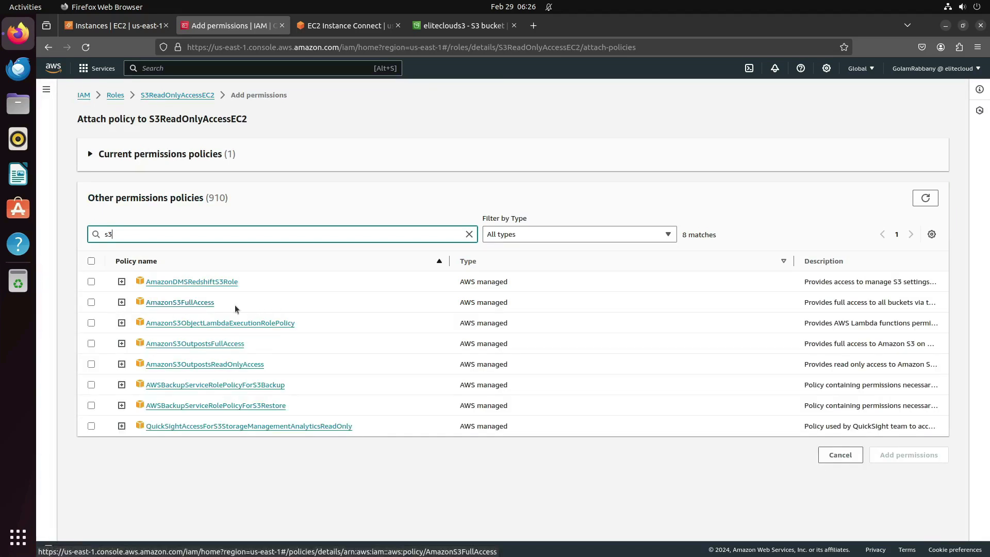
pyautogui.click(91, 302)
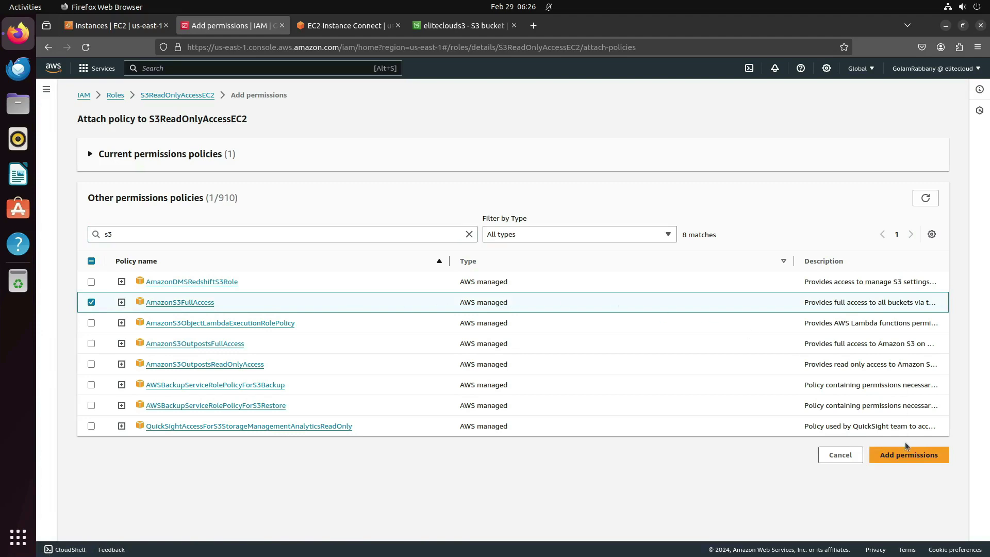
pyautogui.click(905, 457)
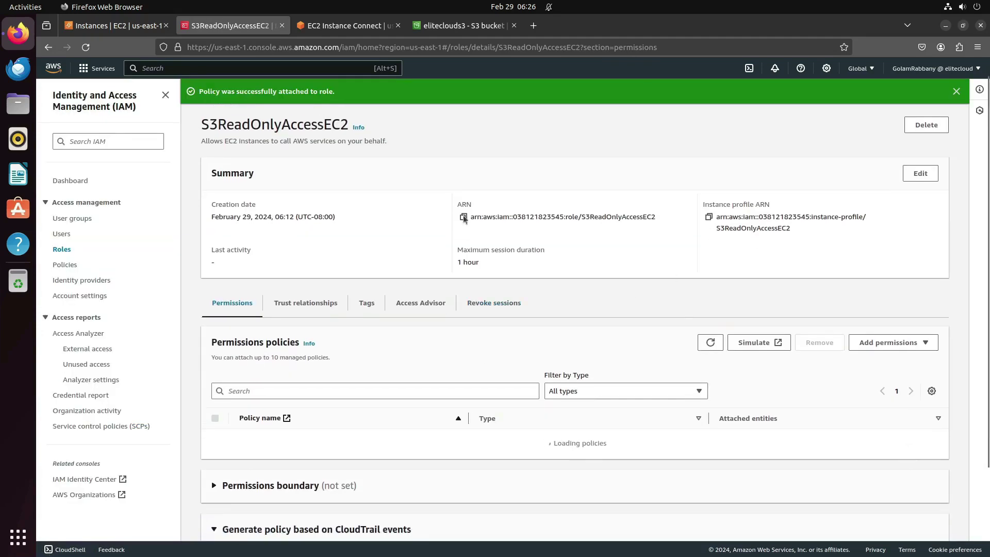
# Step: Rerun 'aws s3 cp index.html s3://eliteclouds3' in the instance terminal until the upload succeeds
pyautogui.click(356, 28)
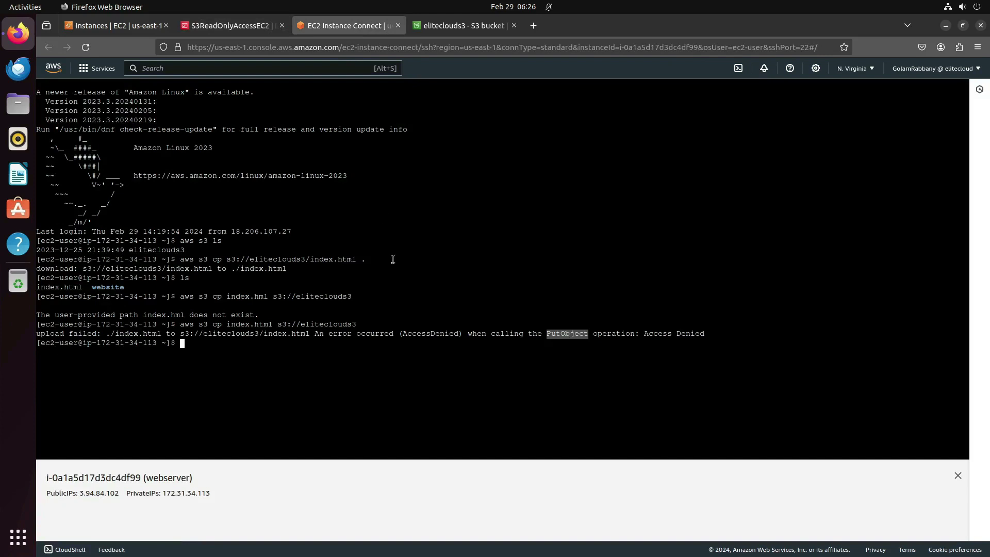
pyautogui.press('Up')
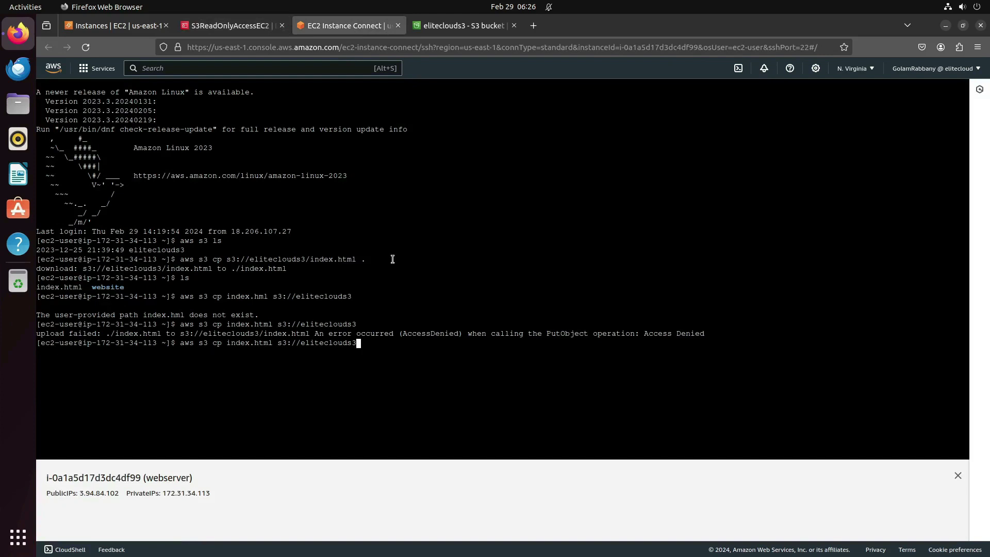
pyautogui.press('Return')
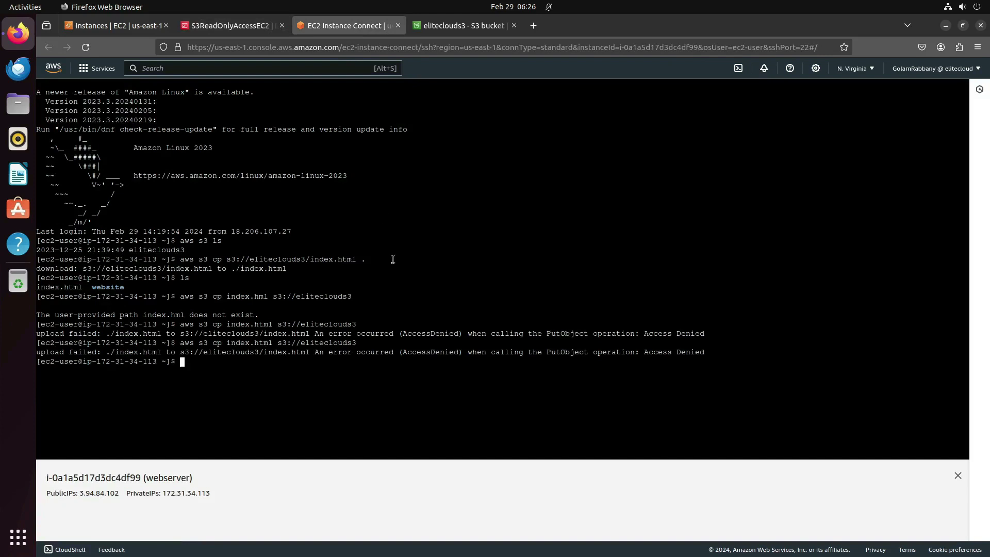
pyautogui.press('Up')
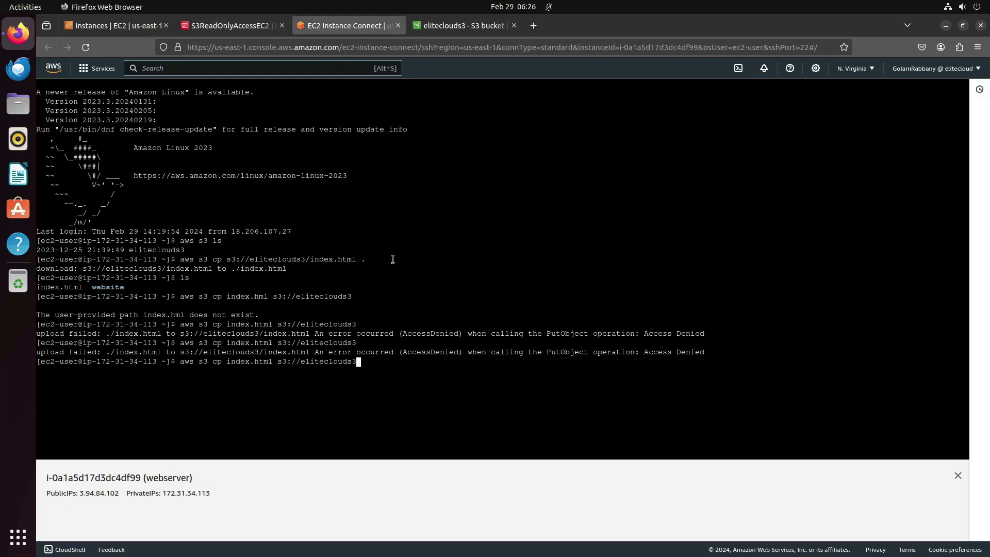
pyautogui.press('Return')
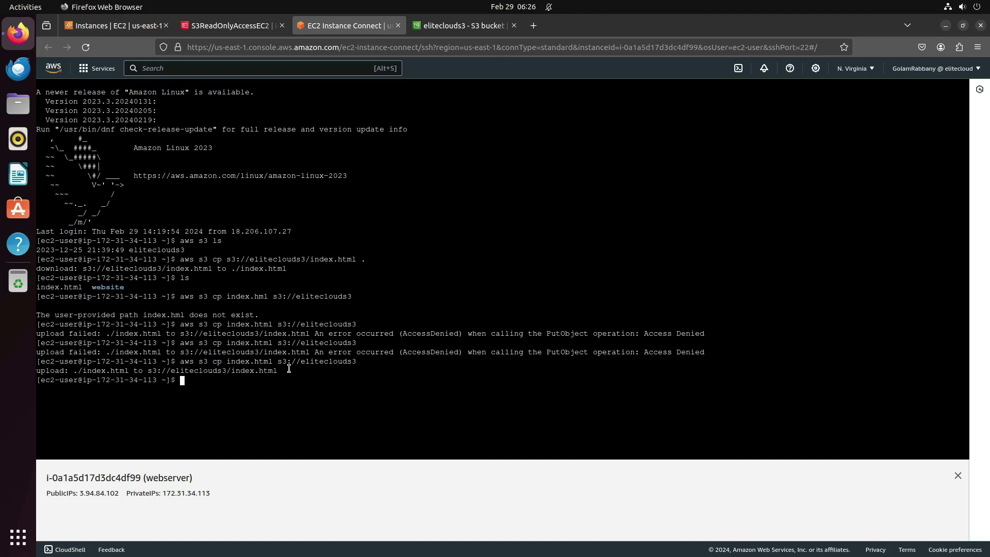
pyautogui.moveTo(289, 369); pyautogui.dragTo(36, 376)
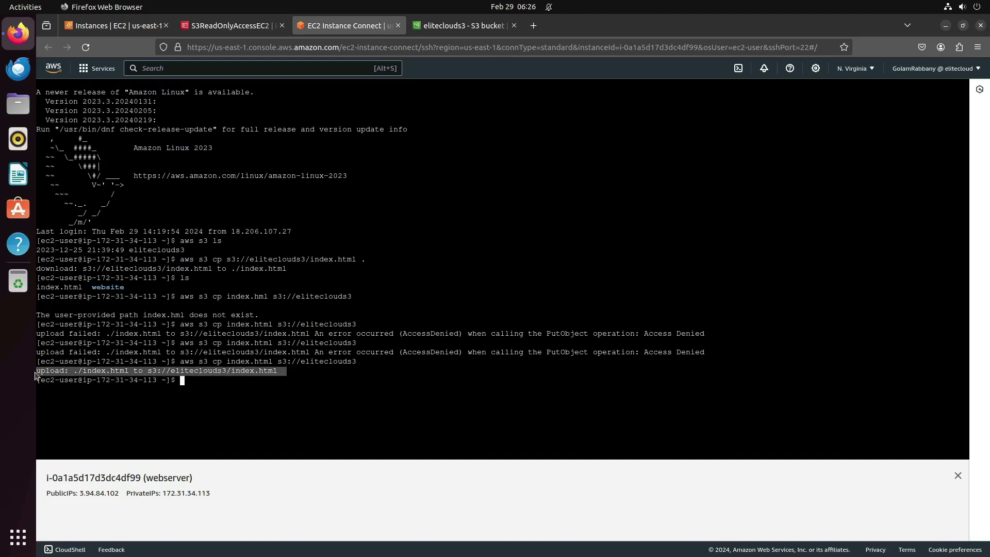
pyautogui.click(258, 390)
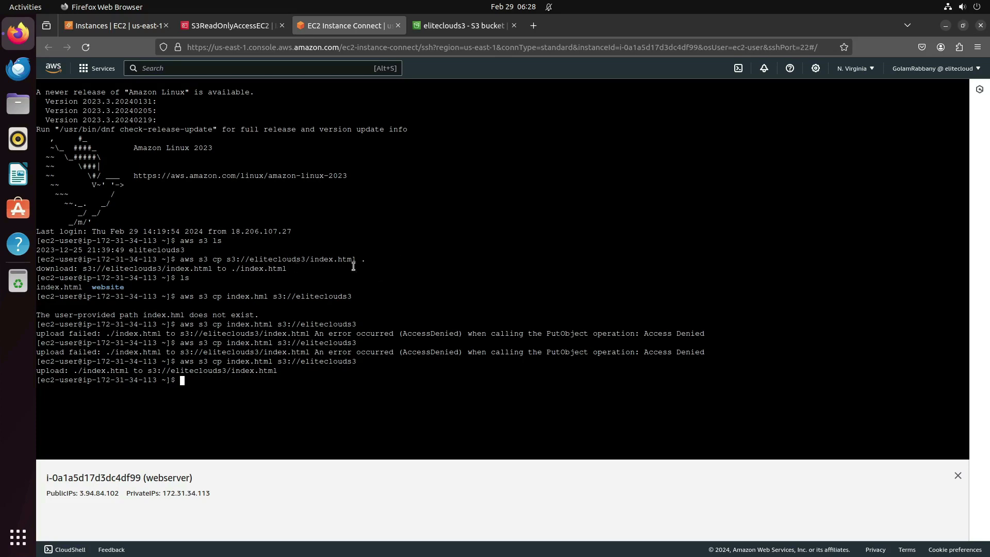
# Step: Delete the S3ReadOnlyAccessEC2 role, confirming with its pasted name, then return to the instance terminal
pyautogui.click(252, 30)
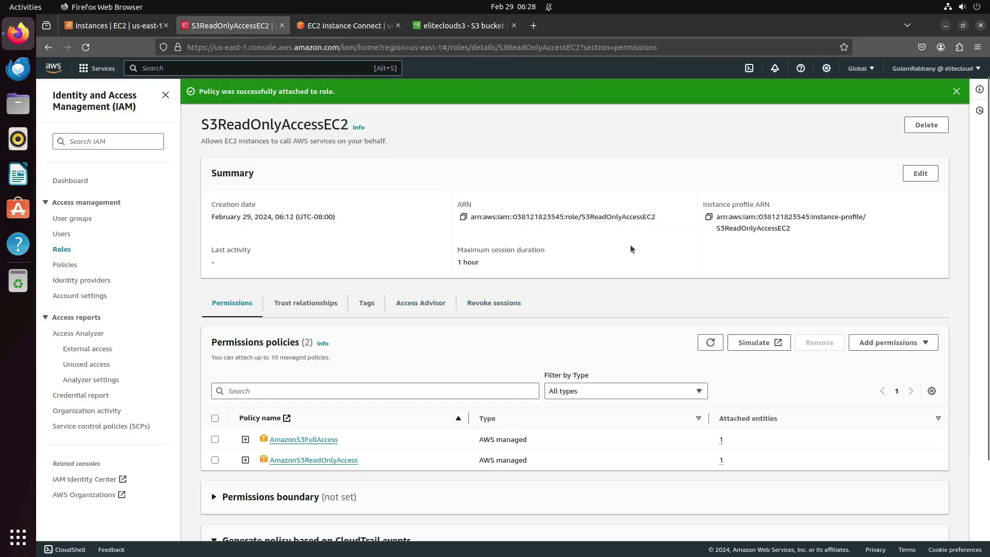
pyautogui.click(931, 127)
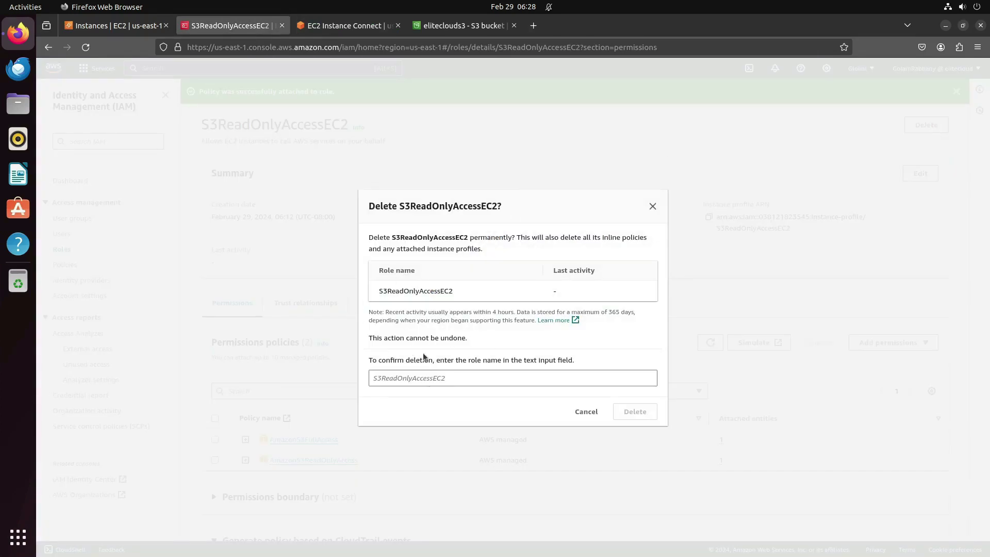
pyautogui.moveTo(456, 292); pyautogui.dragTo(377, 295)
pyautogui.hotkey('ctrl', 'c')
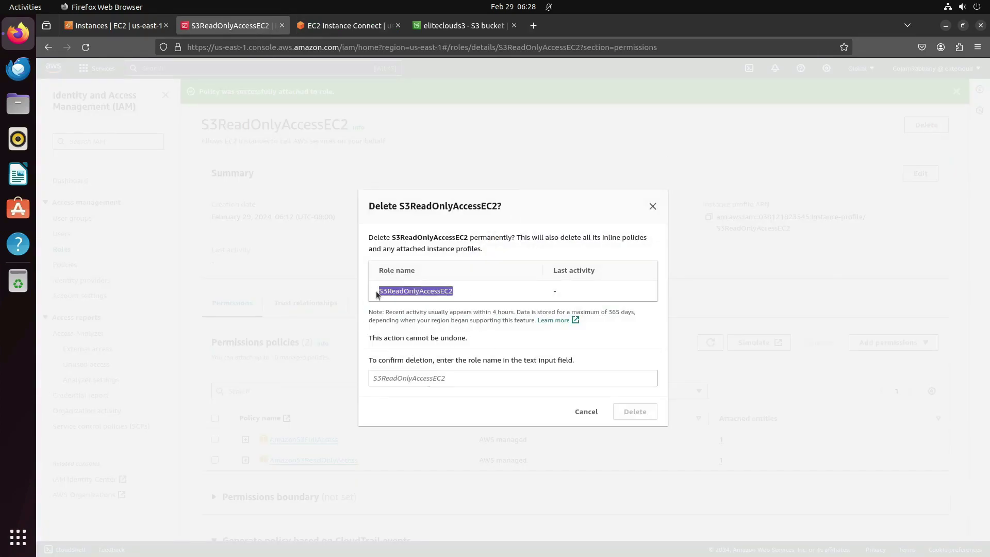
pyautogui.click(411, 378)
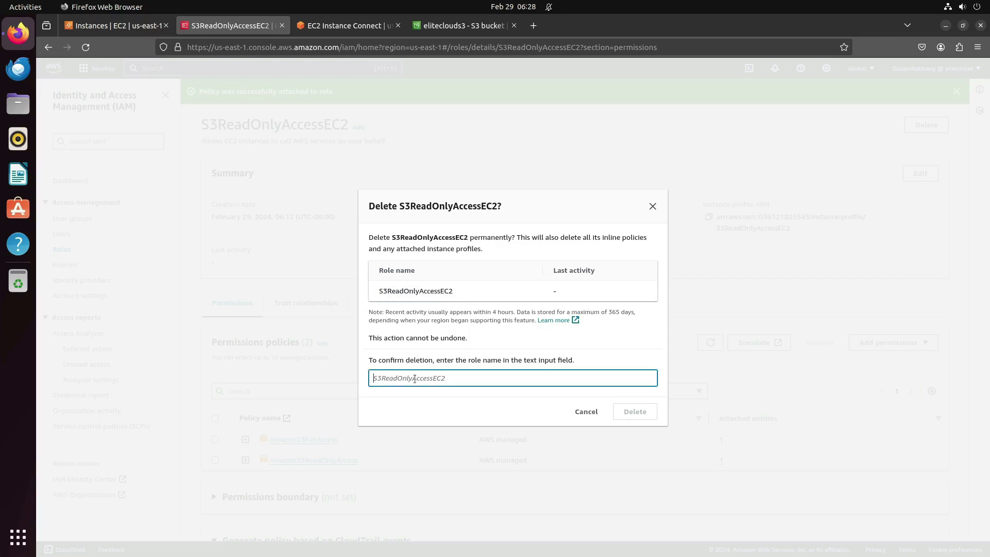
pyautogui.hotkey('ctrl', 'v')
pyautogui.click(649, 412)
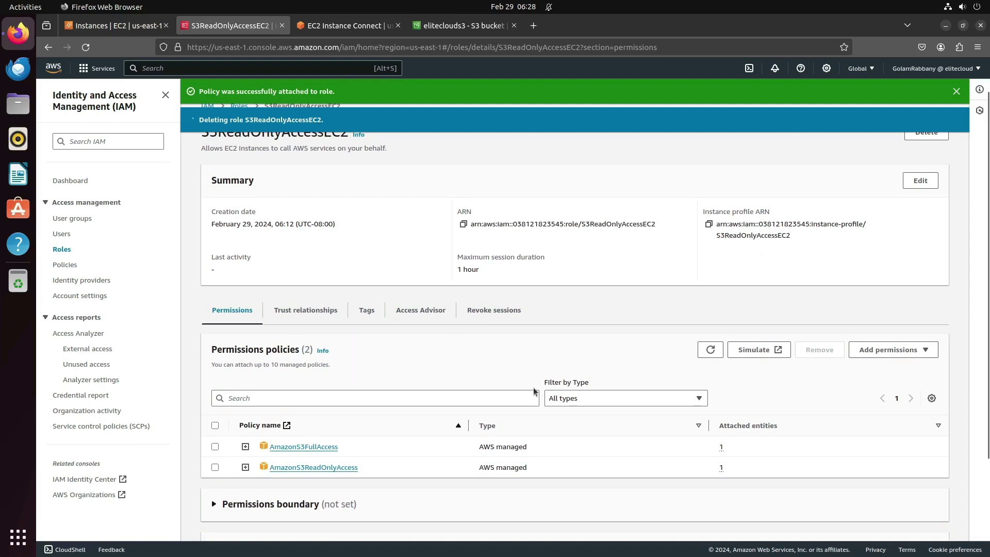
pyautogui.hotkey('ctrl', 'pagedown')
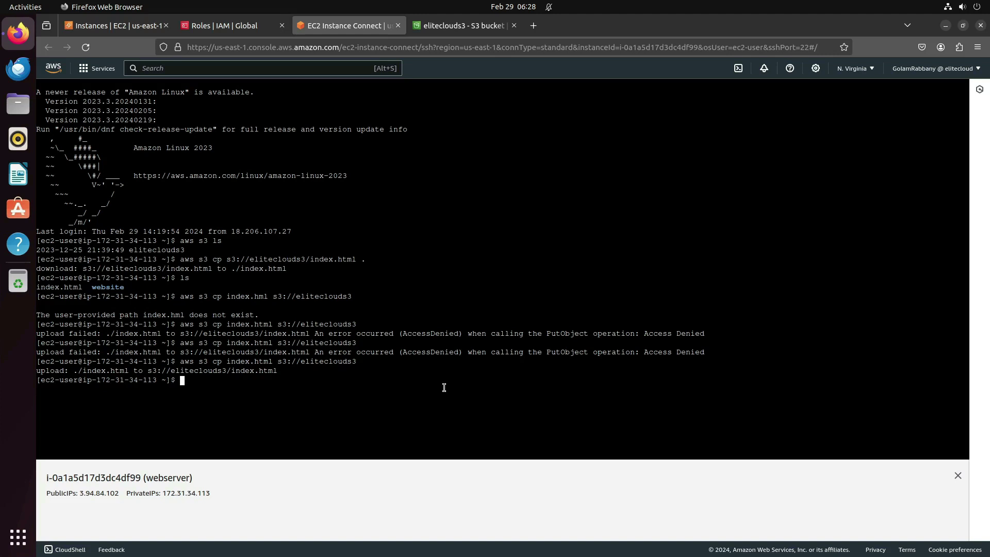
pyautogui.write('aw')
pyautogui.write('s s3 ls')
# Step: Run 'aws s3 ls' on the webserver, which fails with InvalidAccessKeyId
pyautogui.press('Return')
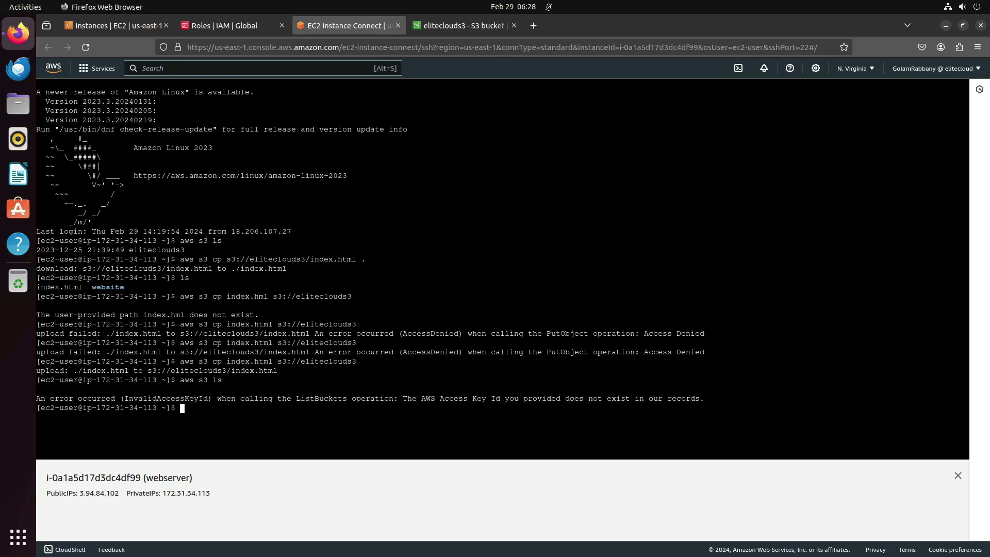